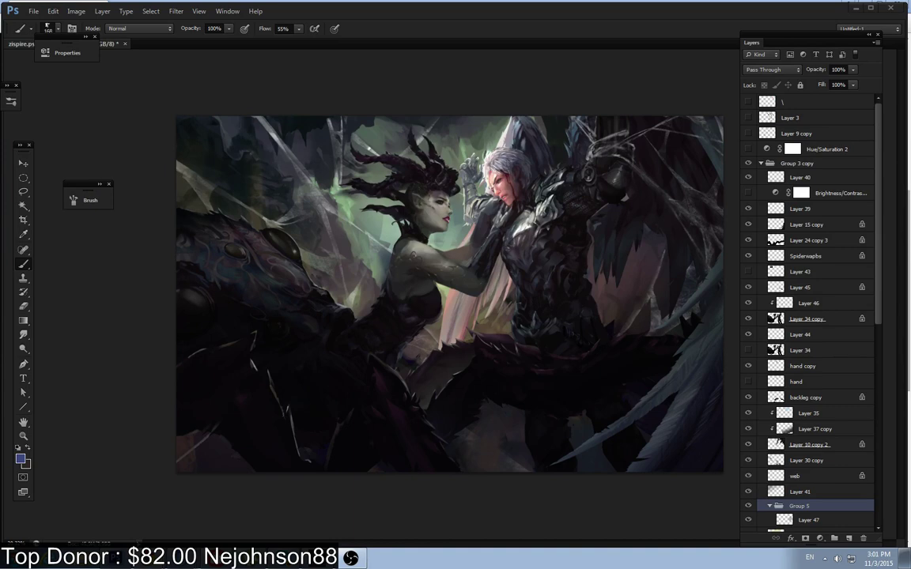
{"action": "left_click", "coordinate": [136, 249]}
{"action": "left_click", "coordinate": [761, 398]}
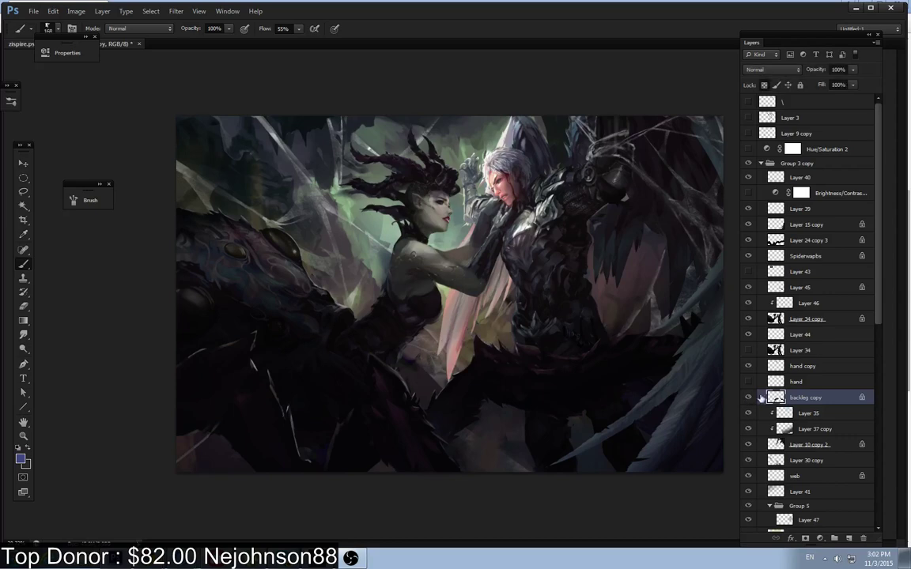
{"action": "key", "text": "ctrl+plus"}
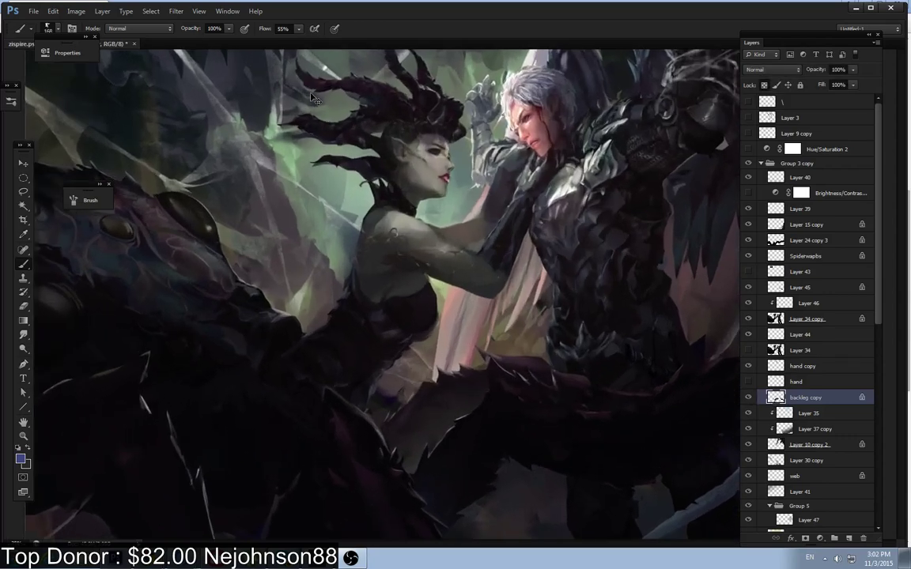
{"action": "left_click_drag", "start_coordinate": [538, 386], "coordinate": [173, 303]}
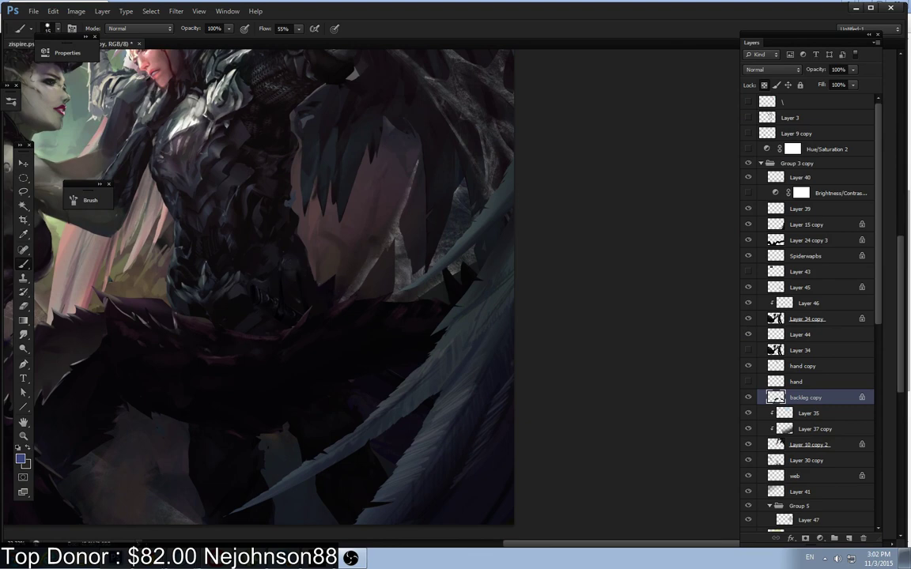
{"action": "mouse_move", "coordinate": [332, 277]}
{"action": "left_mouse_down"}
{"action": "mouse_move", "coordinate": [321, 291]}
{"action": "mouse_move", "coordinate": [326, 280]}
{"action": "mouse_move", "coordinate": [348, 288]}
{"action": "mouse_move", "coordinate": [325, 273]}
{"action": "left_mouse_up"}
{"action": "key", "text": "ctrl+z"}
{"action": "left_click", "coordinate": [764, 85]}
{"action": "key", "text": "bracketright"}
Step: Undo the recent edits back to the state before Layer 47 was placed in Group 5
{"action": "key", "text": "ctrl+alt+z"}
{"action": "key", "text": "ctrl+alt+z"}
{"action": "key", "text": "ctrl+alt+z"}
{"action": "key", "text": "ctrl+alt+z"}
{"action": "key", "text": "ctrl+alt+z"}
{"action": "key", "text": "ctrl+alt+z"}
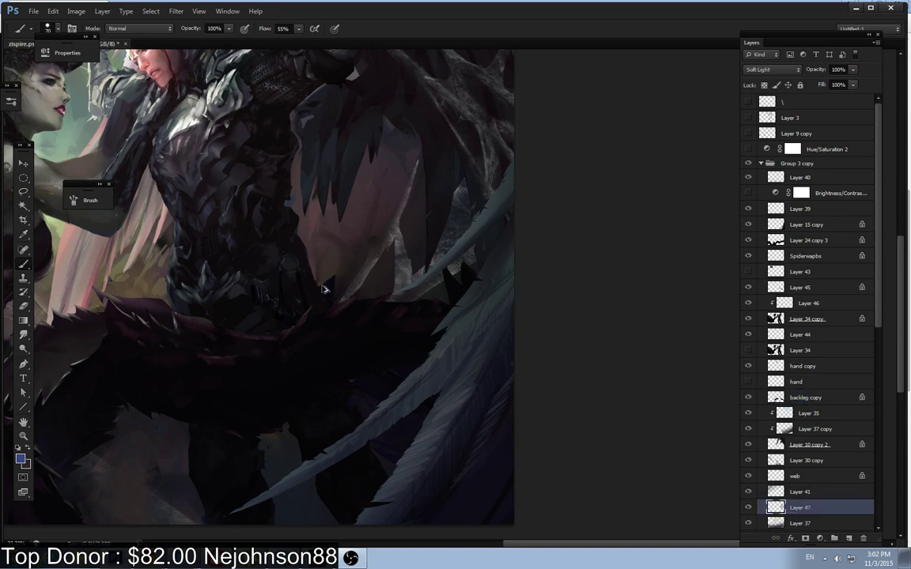
Step: Erase the stray bluish paint beside the knight's hip on Layer 47, and select the backleg copy layer
{"action": "key", "text": "e"}
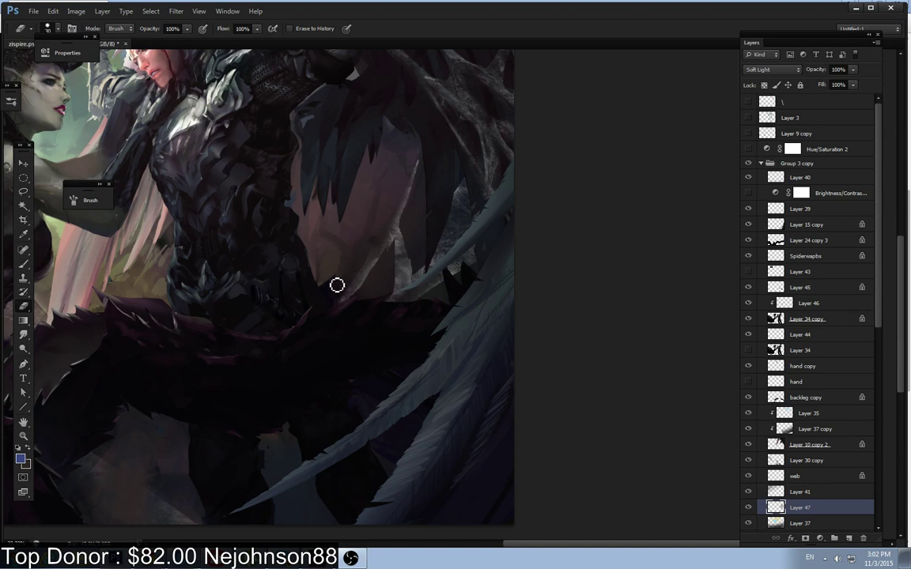
{"action": "left_click", "coordinate": [332, 284], "text": "ctrl"}
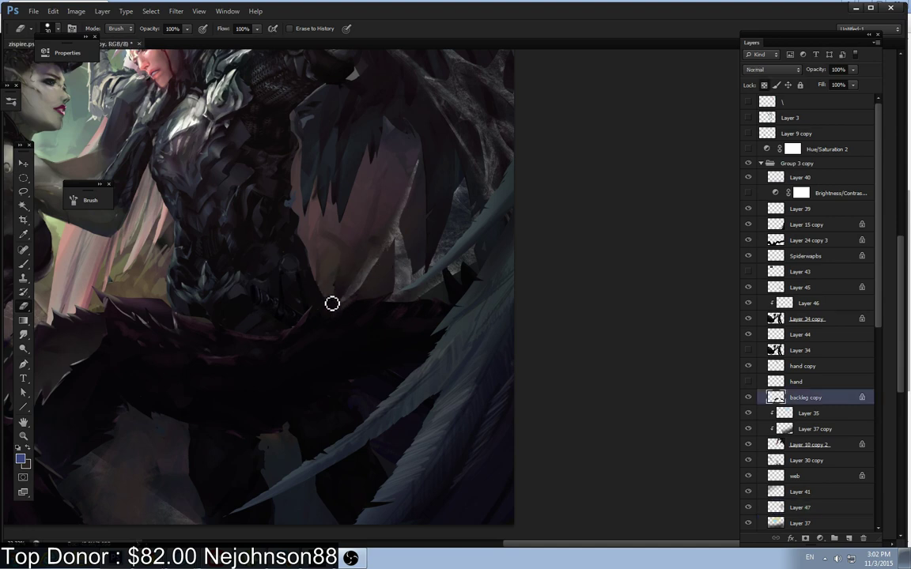
{"action": "key", "text": "ctrl+0"}
Step: Select Layer 34 copy, which holds the white-haired knight's head, for painting
{"action": "mouse_move", "coordinate": [263, 324]}
{"action": "left_mouse_down"}
{"action": "mouse_move", "coordinate": [267, 355]}
{"action": "mouse_move", "coordinate": [266, 332]}
{"action": "left_mouse_up"}
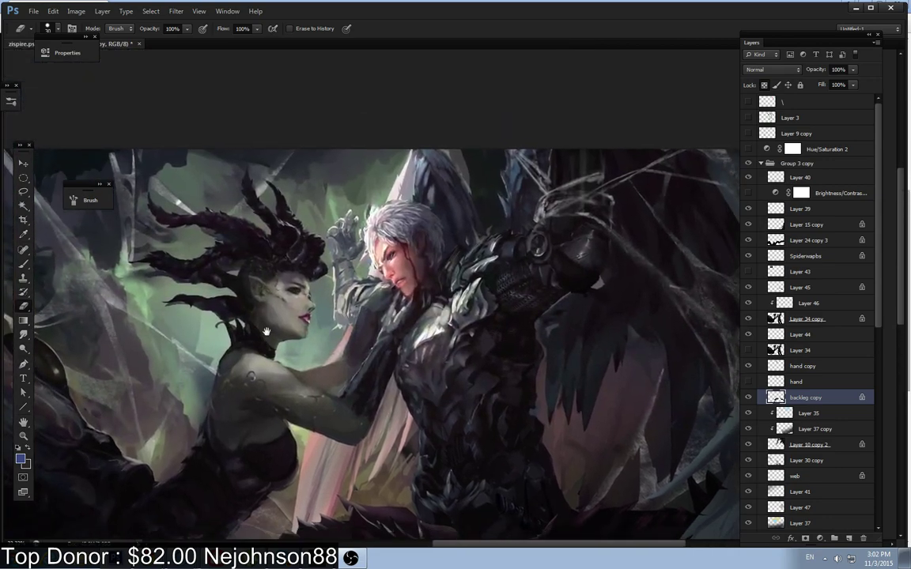
{"action": "key", "text": "ctrl+plus"}
{"action": "key", "text": "ctrl+plus"}
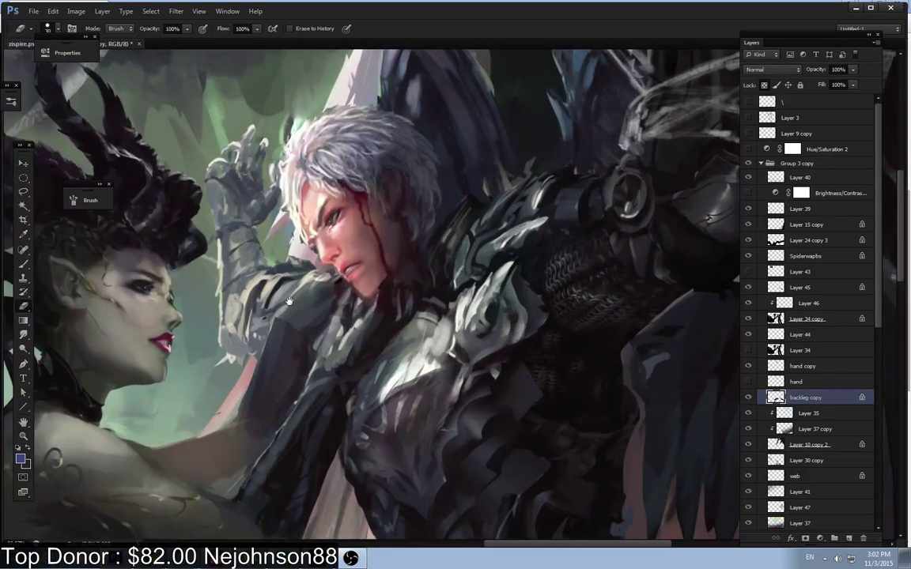
{"action": "left_click_drag", "start_coordinate": [282, 307], "coordinate": [333, 387]}
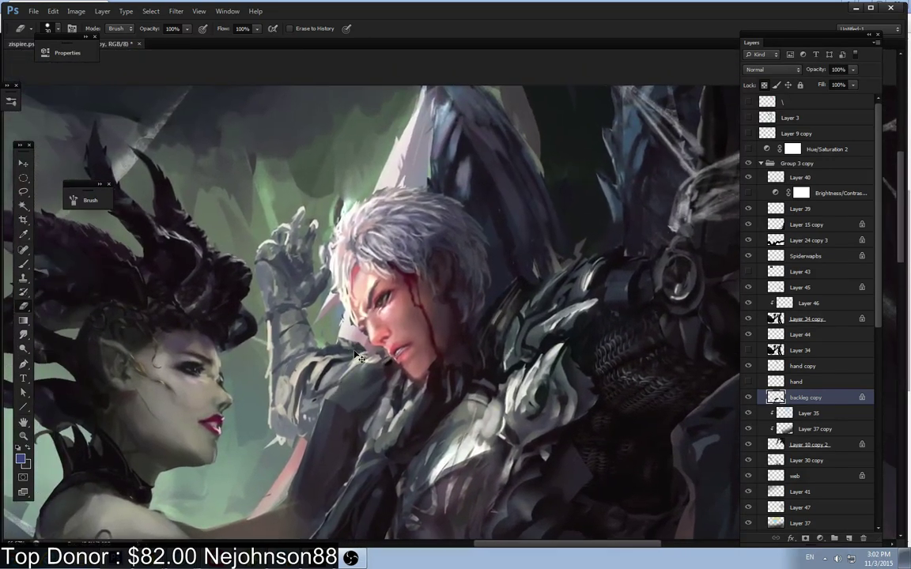
{"action": "scroll", "coordinate": [336, 356], "scroll_direction": "up", "scroll_amount": 2}
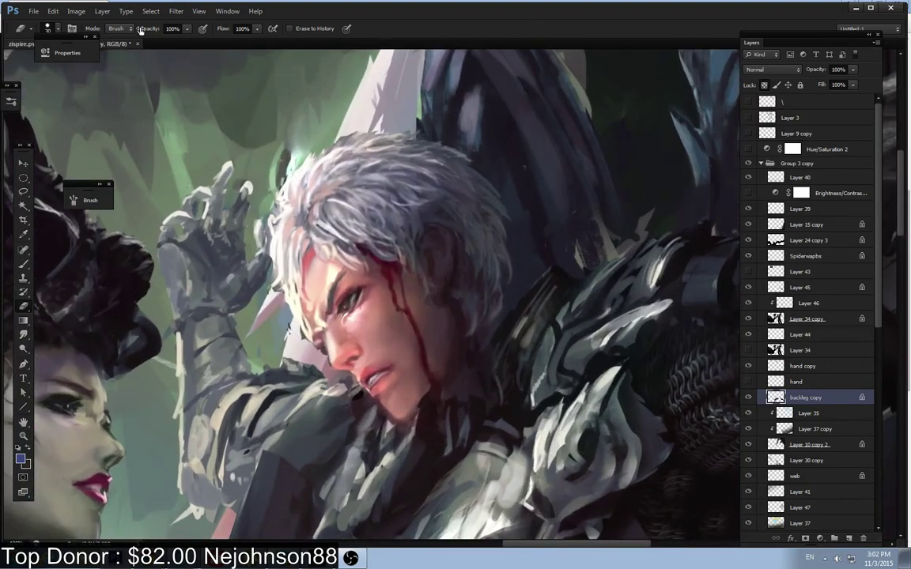
{"action": "left_click", "coordinate": [401, 208], "text": "ctrl"}
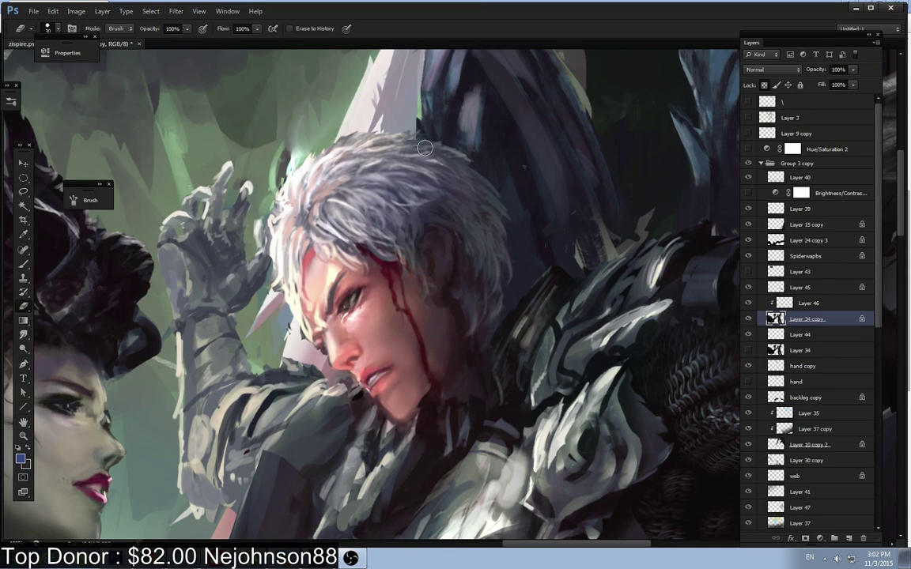
{"action": "key", "text": "ctrl+plus"}
{"action": "scroll", "coordinate": [428, 153], "scroll_direction": "up", "scroll_amount": 1}
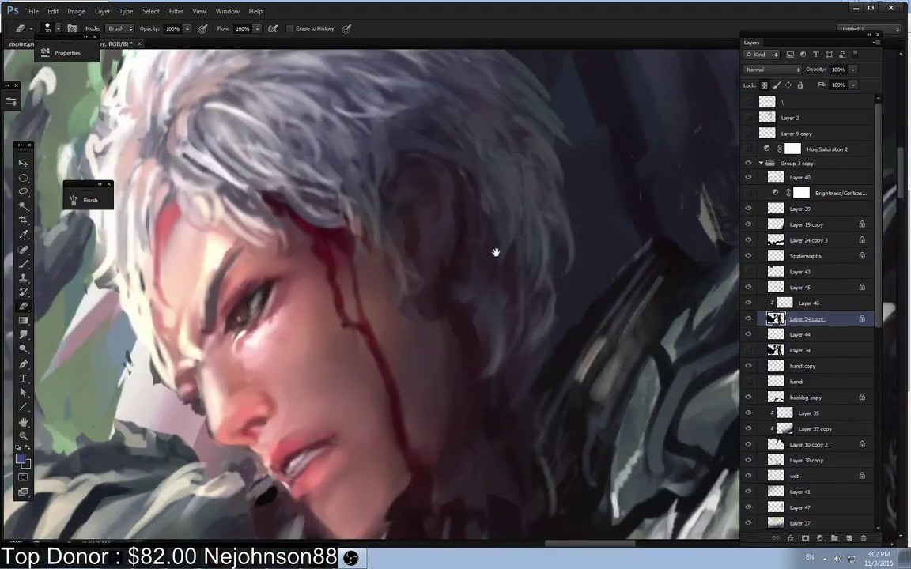
{"action": "left_click_drag", "start_coordinate": [496, 253], "coordinate": [546, 293]}
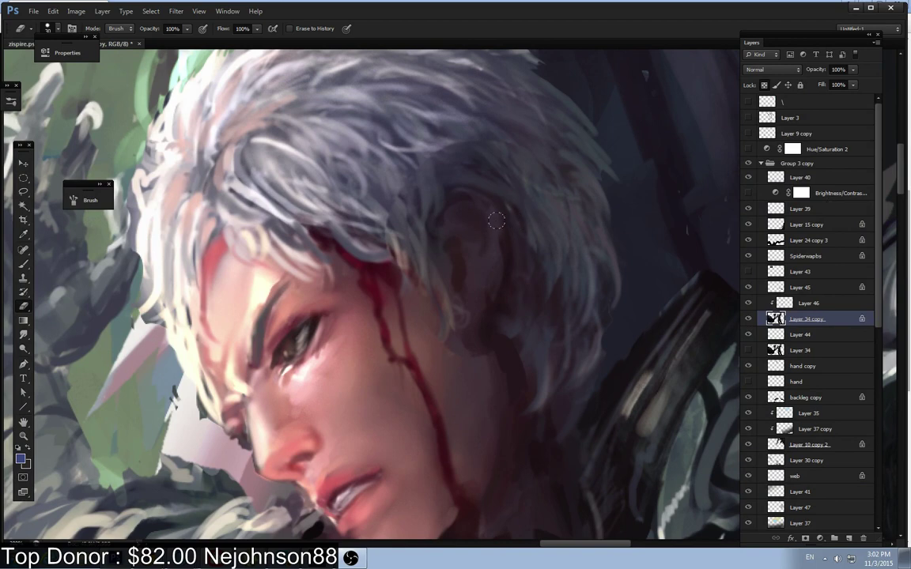
Step: Paint over the shadowed side of the knight's neck below the ear using dark tones sampled from the painting
{"action": "key", "text": "b"}
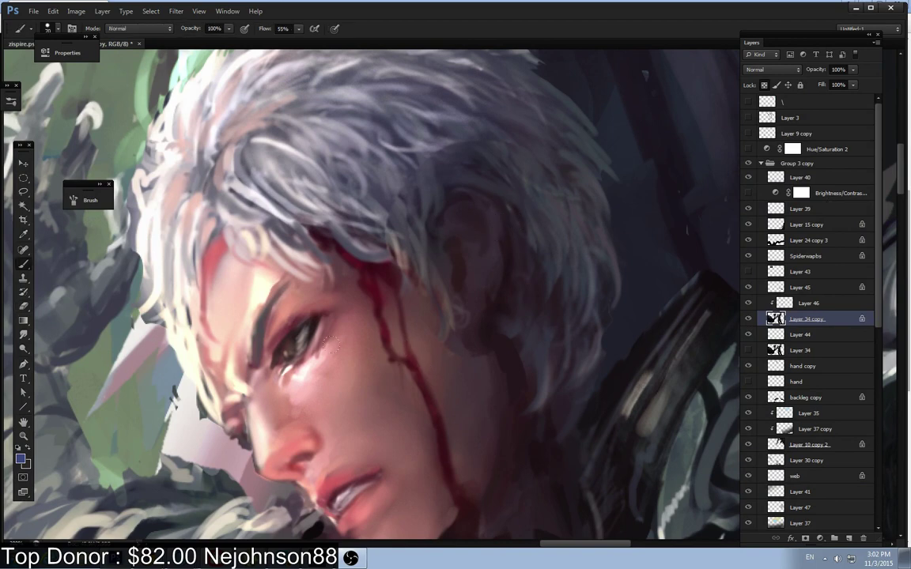
{"action": "left_click", "coordinate": [322, 336], "text": "alt"}
{"action": "key", "text": "comma"}
{"action": "left_click", "coordinate": [495, 339], "text": "ctrl"}
{"action": "left_click", "coordinate": [492, 338], "text": "ctrl"}
{"action": "left_click_drag", "start_coordinate": [507, 377], "coordinate": [509, 476]}
{"action": "left_click", "coordinate": [509, 381], "text": "alt"}
{"action": "key", "text": "period"}
{"action": "left_click_drag", "start_coordinate": [500, 386], "coordinate": [488, 468]}
{"action": "key", "text": "ctrl+minus"}
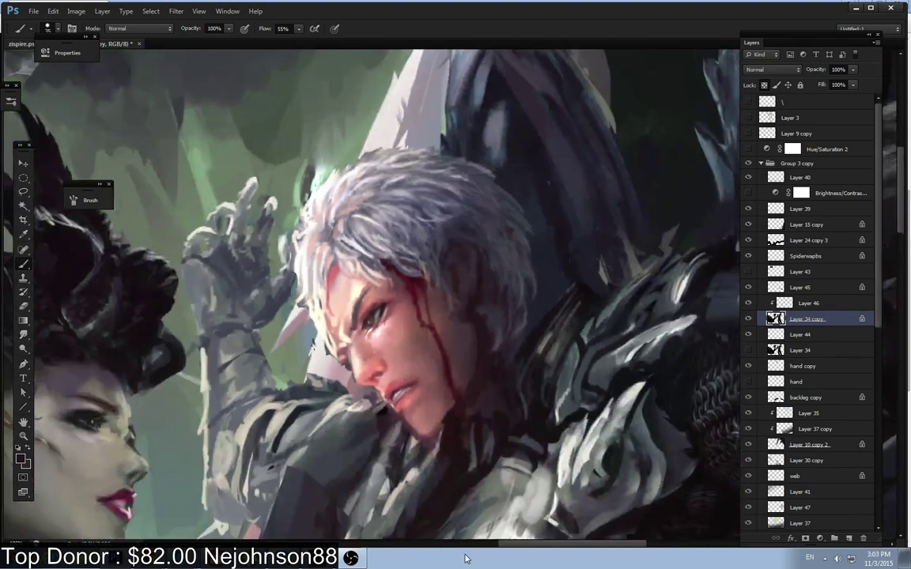
Step: Paint fine strands across the crown of the knight's hair with sampled grey-violet tones
{"action": "left_click", "coordinate": [378, 210], "text": "alt"}
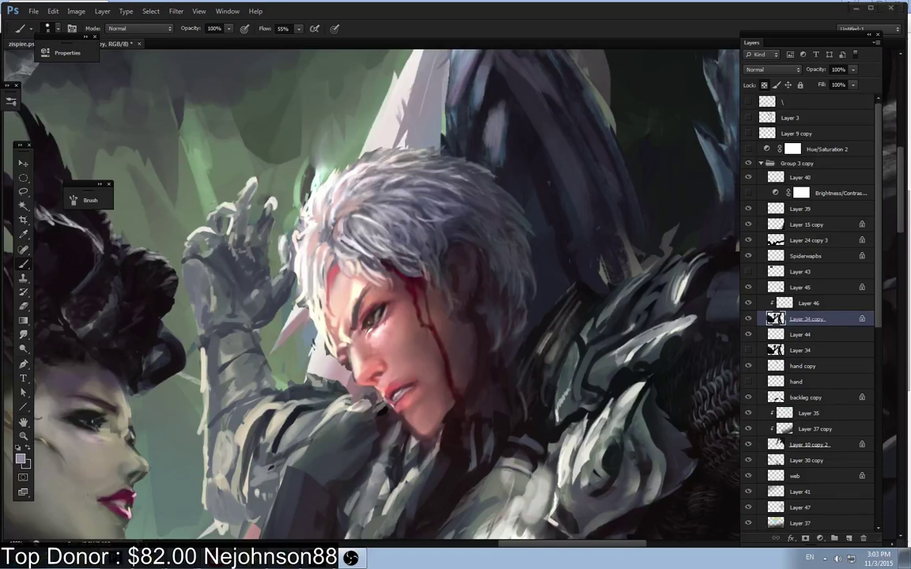
{"action": "left_click", "coordinate": [474, 210]}
{"action": "left_click", "coordinate": [442, 219], "text": "alt"}
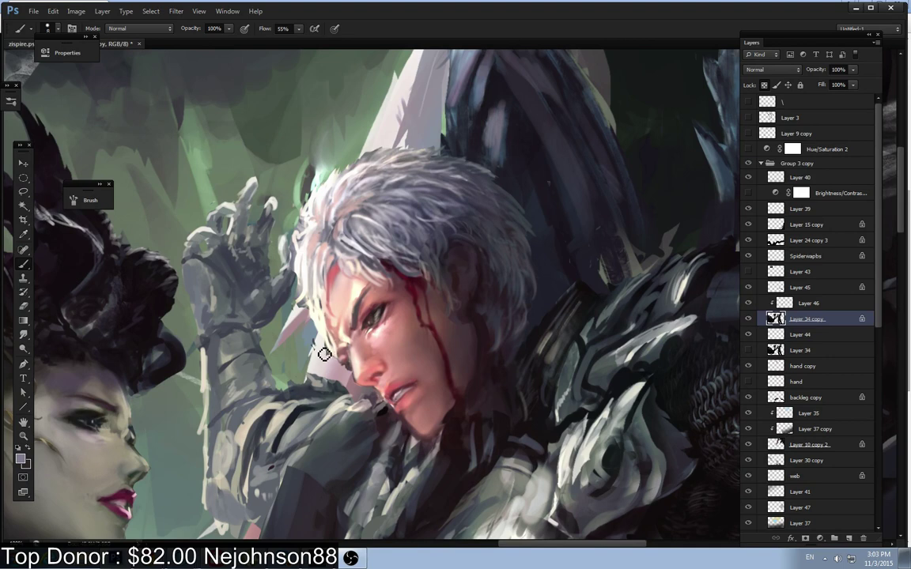
Step: Turn off Layer 34 copy's transparency lock and paint light strands along the front of the hair beside the face
{"action": "left_click", "coordinate": [336, 378], "text": "alt"}
{"action": "left_click", "coordinate": [296, 310], "text": "alt"}
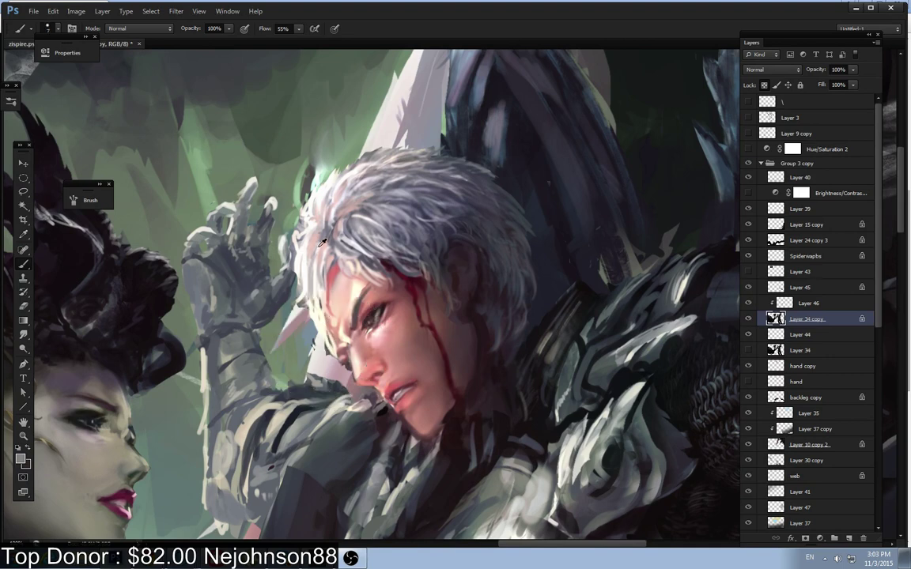
{"action": "left_click", "coordinate": [326, 360], "text": "alt"}
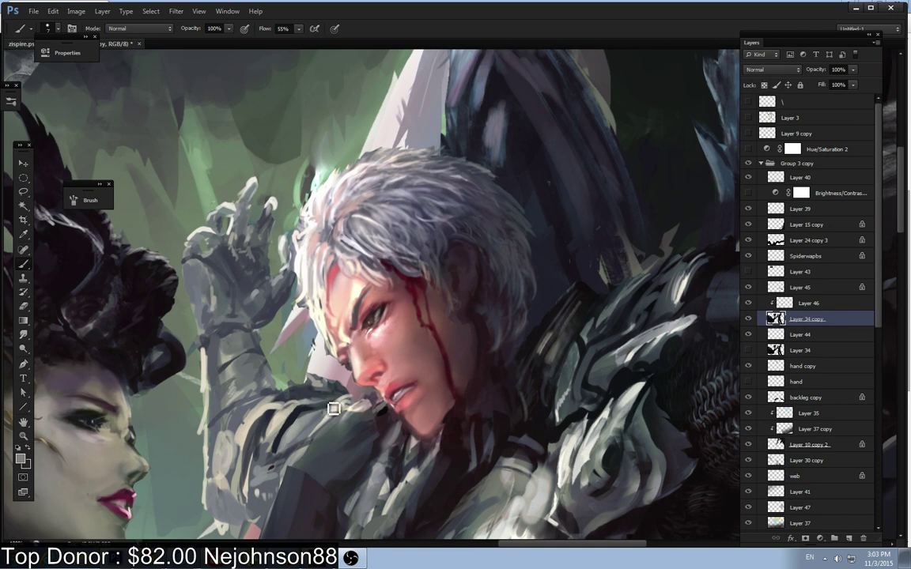
{"action": "left_click", "coordinate": [336, 348], "text": "alt"}
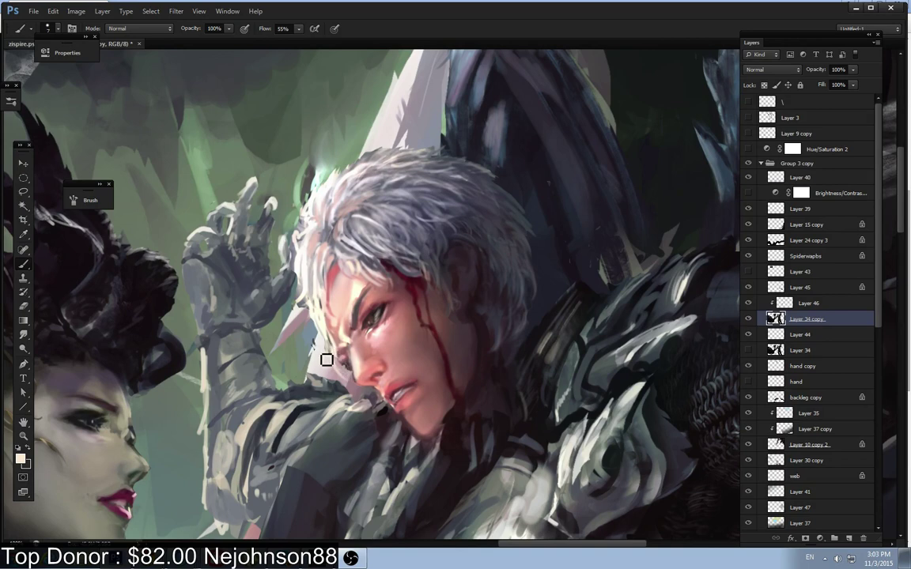
{"action": "left_click", "coordinate": [334, 356], "text": "alt"}
{"action": "left_click", "coordinate": [289, 291], "text": "alt"}
{"action": "left_click", "coordinate": [316, 307], "text": "alt"}
{"action": "left_click", "coordinate": [309, 294], "text": "alt"}
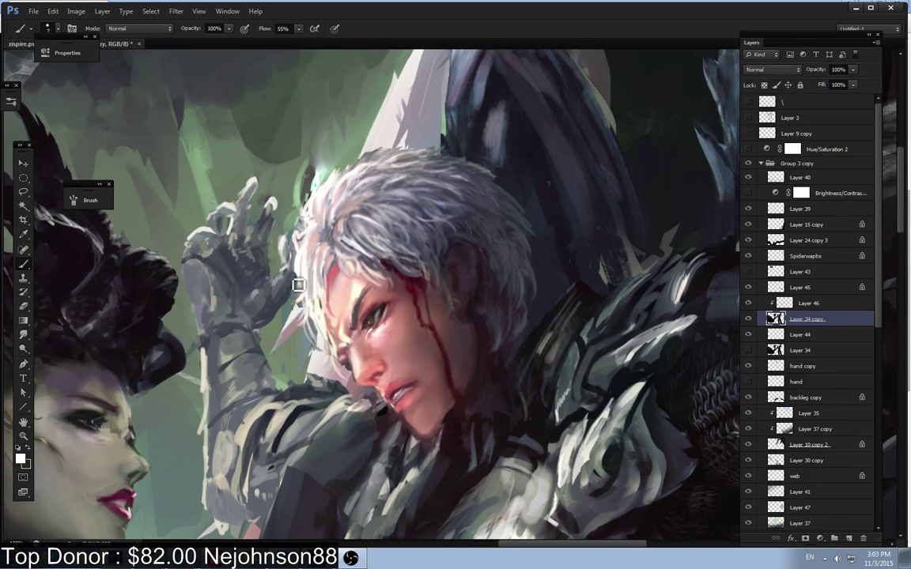
Step: Paint darker grey-violet strands into the top of the knight's hair with colours sampled from it
{"action": "left_click", "coordinate": [436, 263], "text": "alt"}
{"action": "left_click", "coordinate": [427, 218], "text": "alt"}
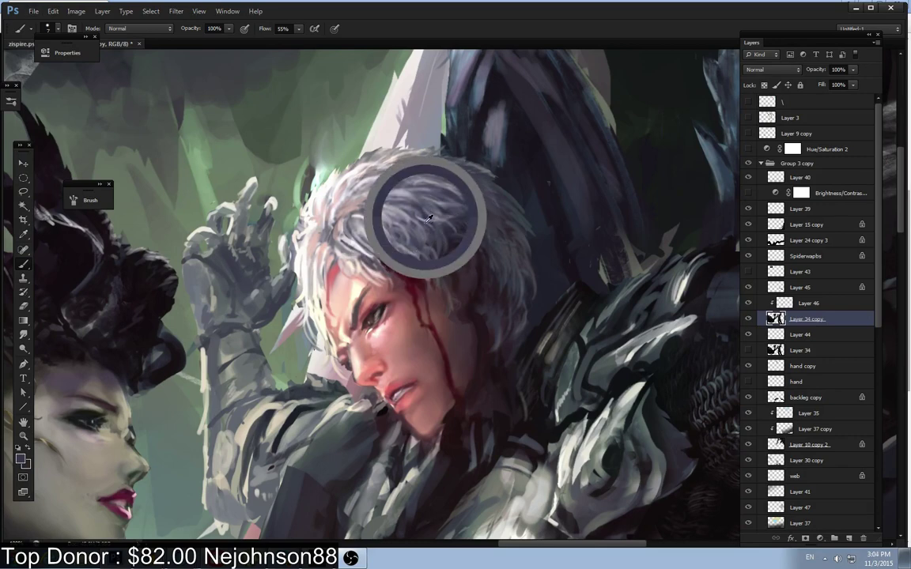
{"action": "left_click", "coordinate": [455, 211], "text": "alt"}
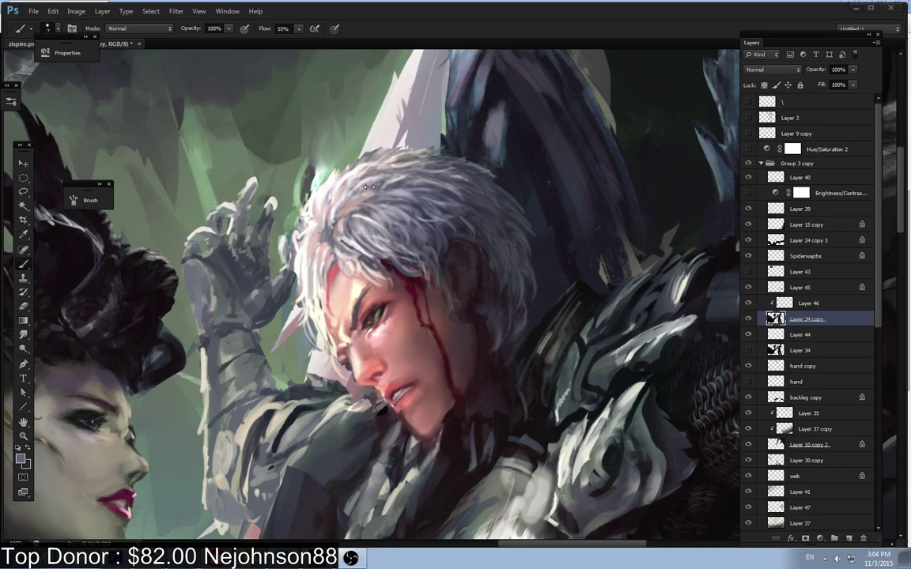
{"action": "left_click", "coordinate": [406, 194], "text": "alt"}
Step: Refine the shadowed area between the knight's cheek and the hair below the ear with sampled tones
{"action": "mouse_move", "coordinate": [451, 323]}
{"action": "left_mouse_down"}
{"action": "mouse_move", "coordinate": [461, 320]}
{"action": "mouse_move", "coordinate": [443, 307]}
{"action": "mouse_move", "coordinate": [490, 325]}
{"action": "left_mouse_up"}
{"action": "left_click", "coordinate": [453, 325], "text": "alt"}
{"action": "left_click", "coordinate": [479, 312], "text": "alt"}
{"action": "left_click", "coordinate": [490, 311], "text": "alt"}
{"action": "key", "text": "bracketleft"}
{"action": "key", "text": "alt+Tab"}
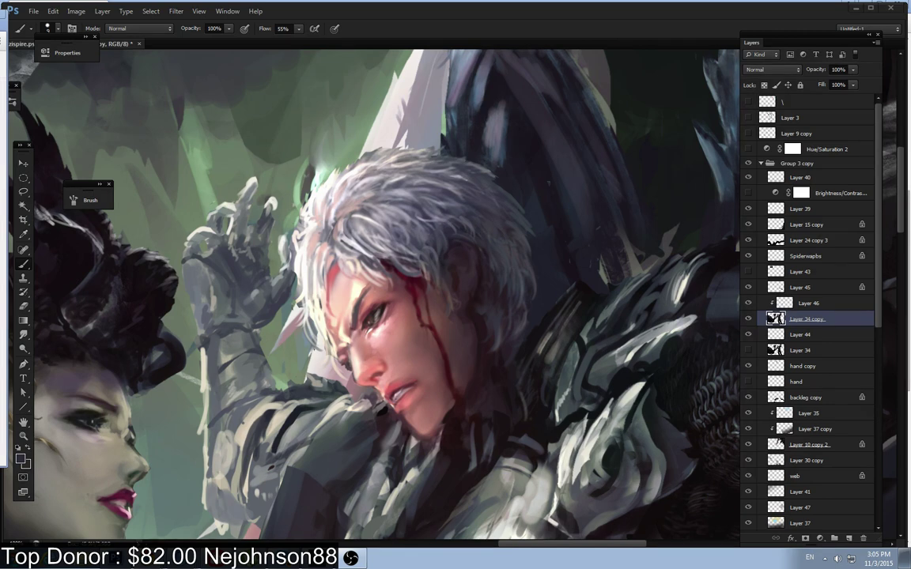
{"action": "left_click", "coordinate": [147, 198]}
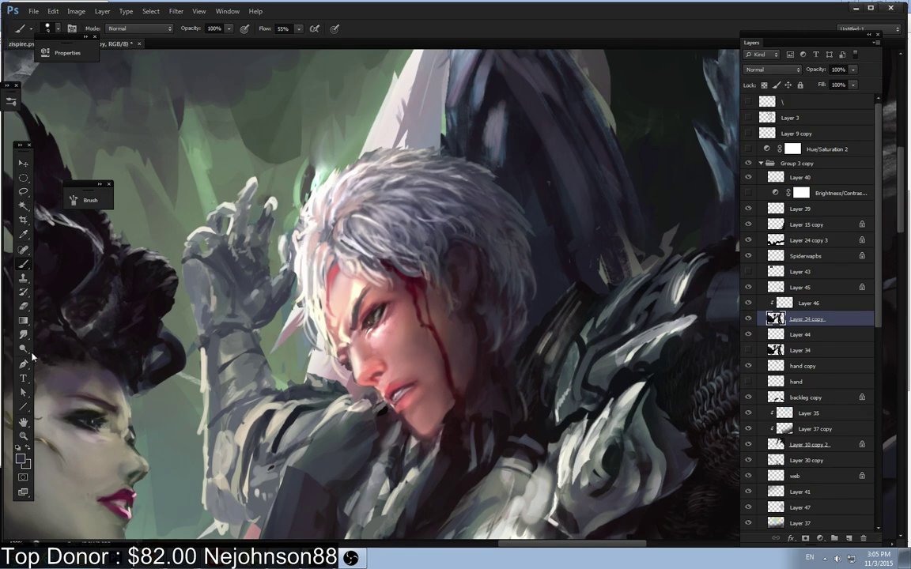
Step: Clean the hair's upper outline with the Eraser, and paint sampled grey and pale pink strands at the front hairline
{"action": "left_click", "coordinate": [23, 306]}
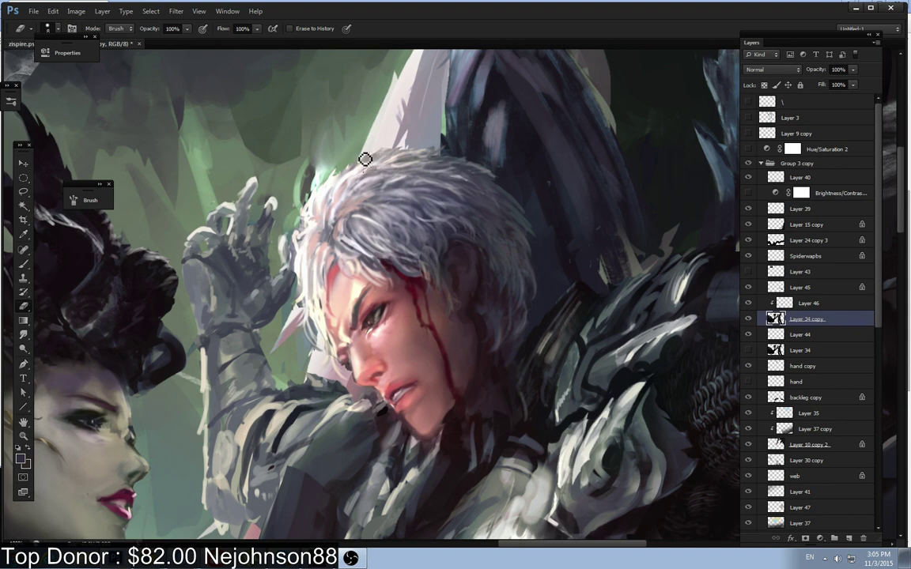
{"action": "key", "text": "b"}
{"action": "left_click", "coordinate": [305, 260], "text": "alt"}
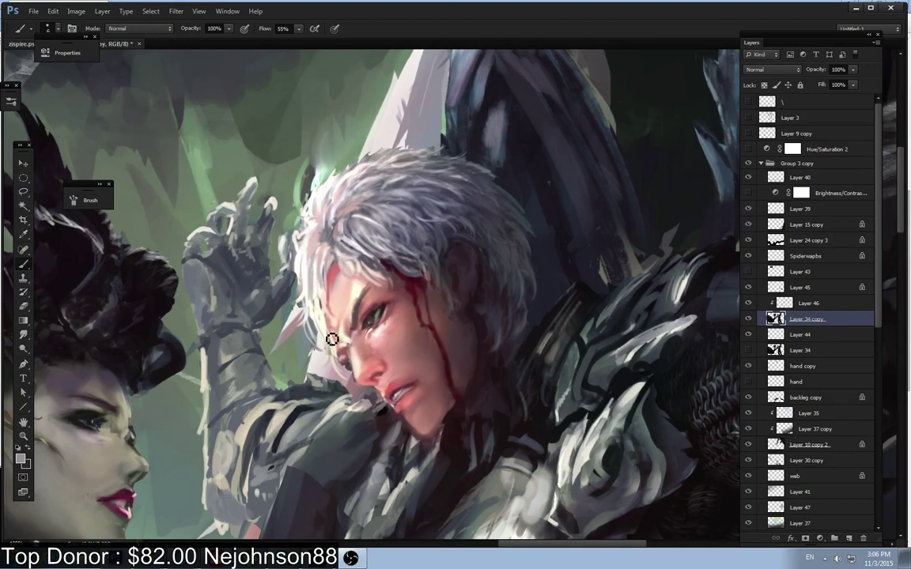
{"action": "left_click", "coordinate": [331, 287], "text": "alt"}
{"action": "left_click", "coordinate": [276, 264], "text": "alt"}
{"action": "left_click", "coordinate": [223, 269], "text": "alt"}
{"action": "left_click", "coordinate": [289, 222], "text": "alt"}
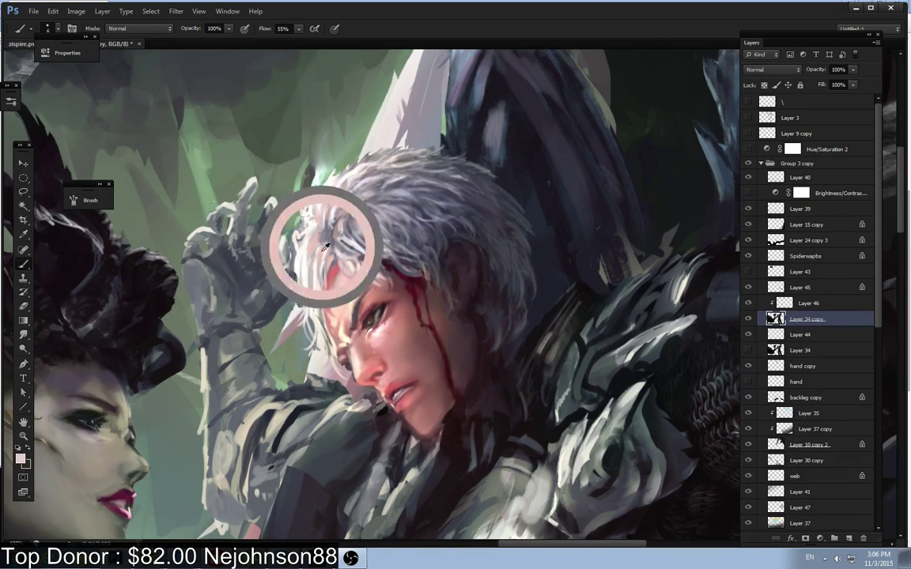
{"action": "mouse_move", "coordinate": [325, 297]}
{"action": "left_mouse_down"}
{"action": "mouse_move", "coordinate": [327, 321]}
{"action": "mouse_move", "coordinate": [321, 285]}
{"action": "mouse_move", "coordinate": [329, 320]}
{"action": "left_mouse_up"}
{"action": "left_click", "coordinate": [326, 323], "text": "alt"}
{"action": "left_click", "coordinate": [329, 335], "text": "alt"}
{"action": "left_click", "coordinate": [327, 332], "text": "alt"}
{"action": "left_click", "coordinate": [329, 335], "text": "alt"}
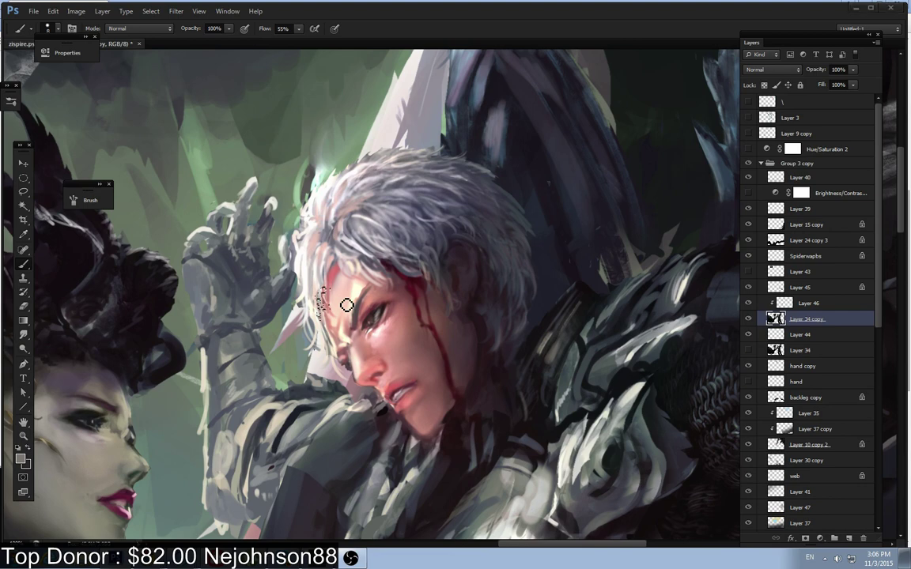
{"action": "key", "text": "ctrl+alt+z"}
{"action": "key", "text": "ctrl+alt+z"}
{"action": "key", "text": "ctrl+alt+z"}
{"action": "key", "text": "alt+Tab"}
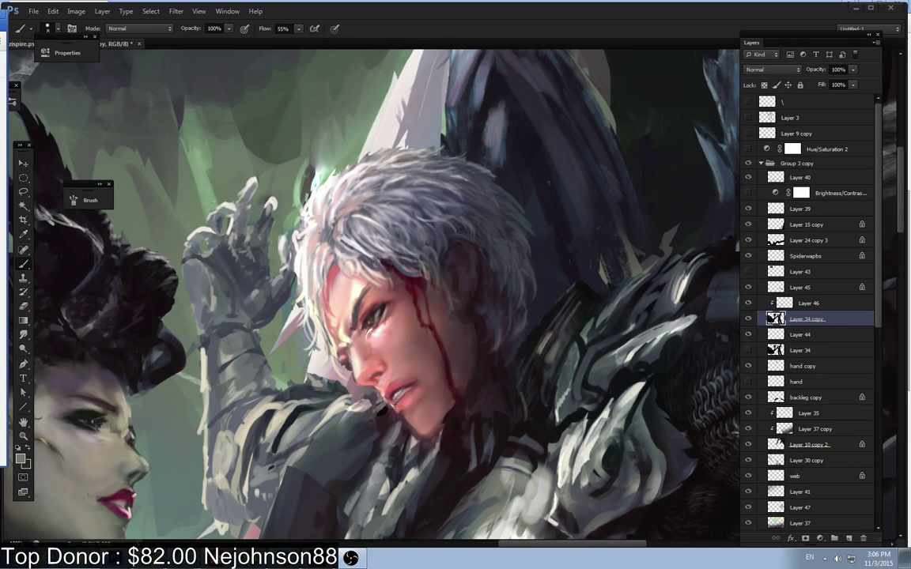
Step: Paint white highlight strands at the front edge of the knight's hair and check them against the whole picture
{"action": "left_click", "coordinate": [299, 259], "text": "alt"}
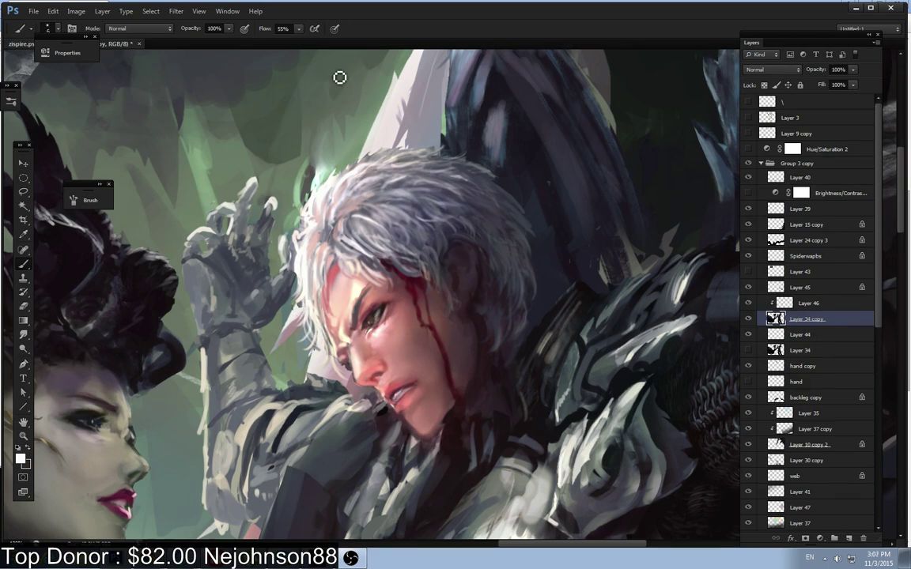
{"action": "key", "text": "ctrl+minus"}
{"action": "key", "text": "ctrl+minus"}
{"action": "key", "text": "ctrl+minus"}
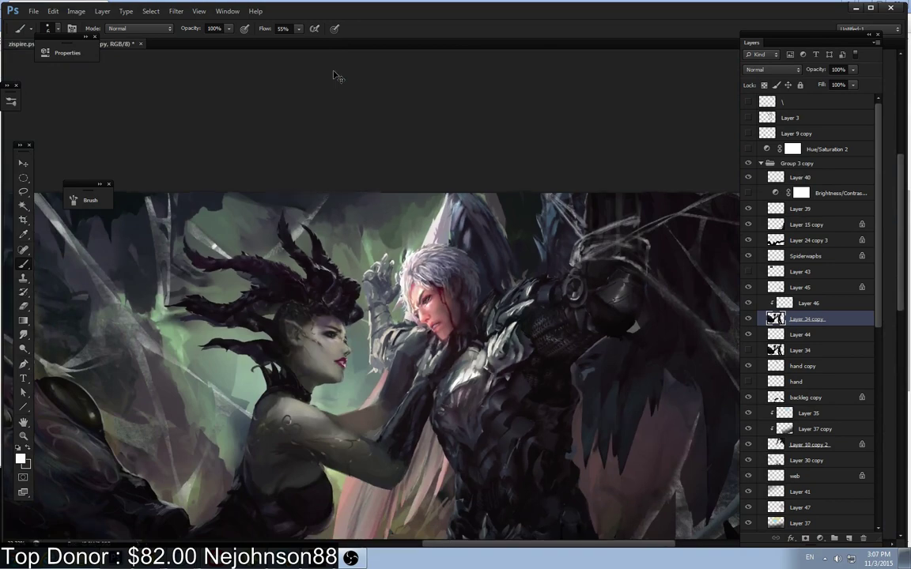
{"action": "key", "text": "ctrl+plus"}
{"action": "key", "text": "ctrl+plus"}
{"action": "key", "text": "ctrl+plus"}
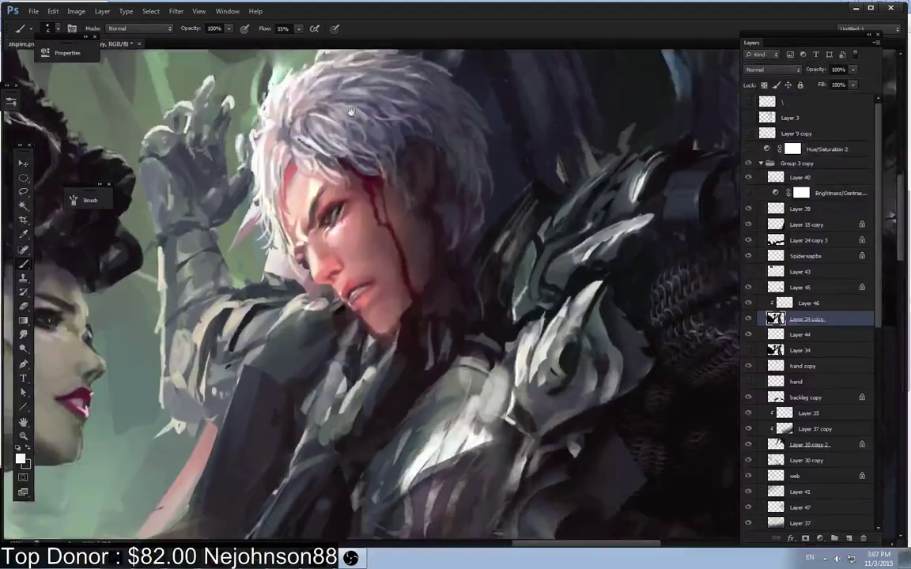
Step: Duplicate the Layer 34 copy layer and hide the original to continue on the knight's shoulder plate
{"action": "left_click_drag", "start_coordinate": [351, 112], "coordinate": [305, 5]}
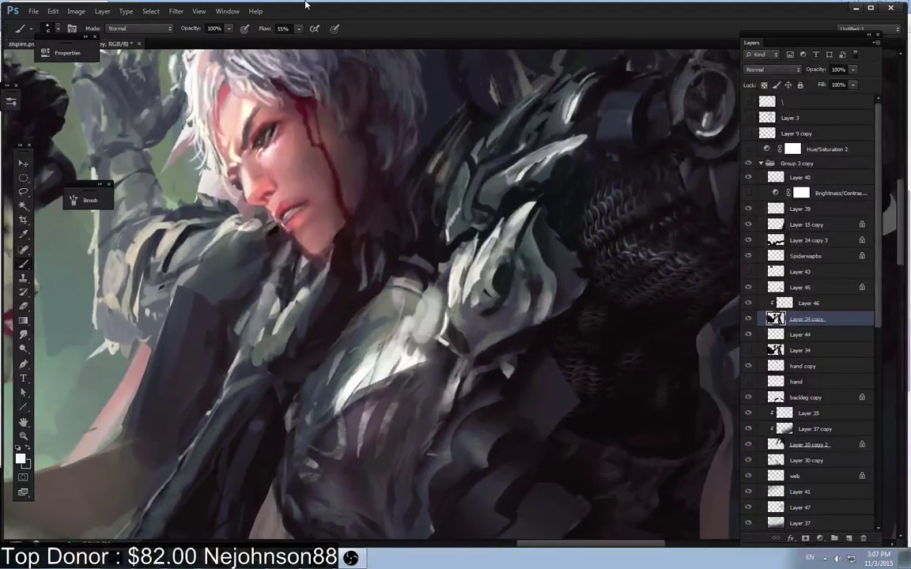
{"action": "key", "text": "ctrl+plus"}
{"action": "left_click_drag", "start_coordinate": [416, 287], "coordinate": [381, 274]}
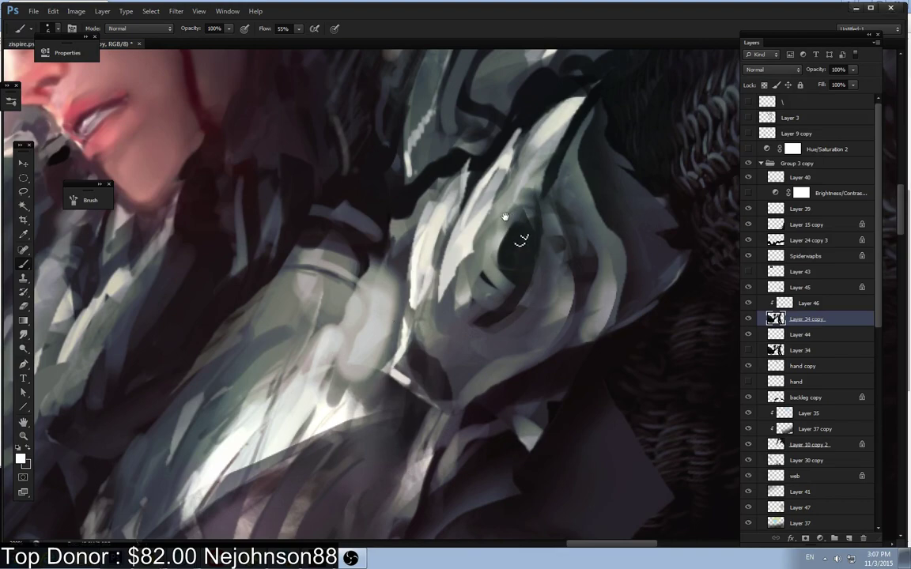
{"action": "scroll", "coordinate": [504, 216], "scroll_direction": "down", "scroll_amount": 1}
{"action": "scroll", "coordinate": [458, 72], "scroll_direction": "down", "scroll_amount": 2}
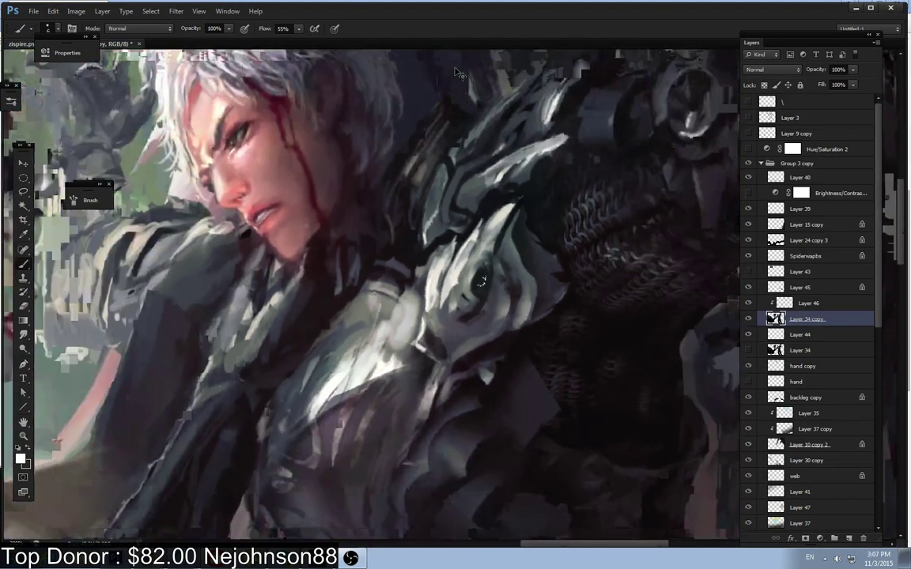
{"action": "key", "text": "ctrl+minus"}
{"action": "key", "text": "ctrl+plus"}
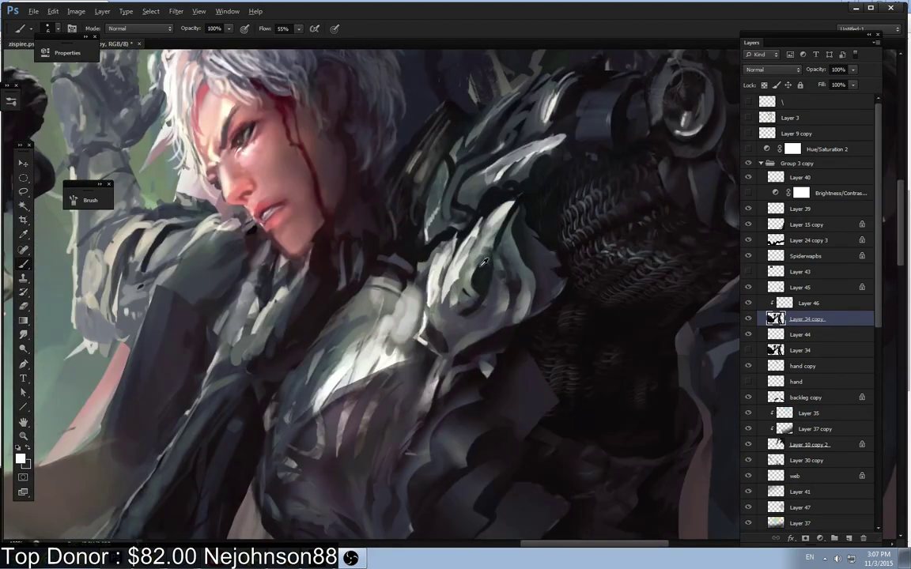
{"action": "left_click", "coordinate": [443, 243], "text": "alt"}
{"action": "left_click", "coordinate": [465, 330], "text": "alt"}
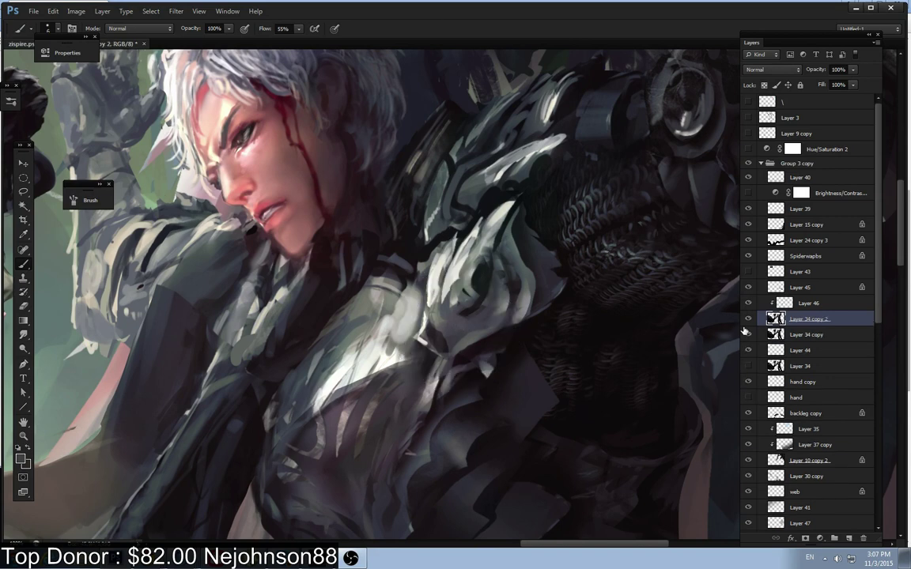
{"action": "key", "text": "ctrl+j"}
Step: Paint over the dark hollow at the centre of the knight's shoulder plate with grey tones sampled around it
{"action": "left_click", "coordinate": [417, 248], "text": "alt"}
{"action": "key", "text": "]"}
{"action": "key", "text": "bracketright"}
{"action": "key", "text": "bracketright"}
{"action": "key", "text": "bracketright"}
{"action": "key", "text": "bracketright"}
{"action": "key", "text": "bracketright"}
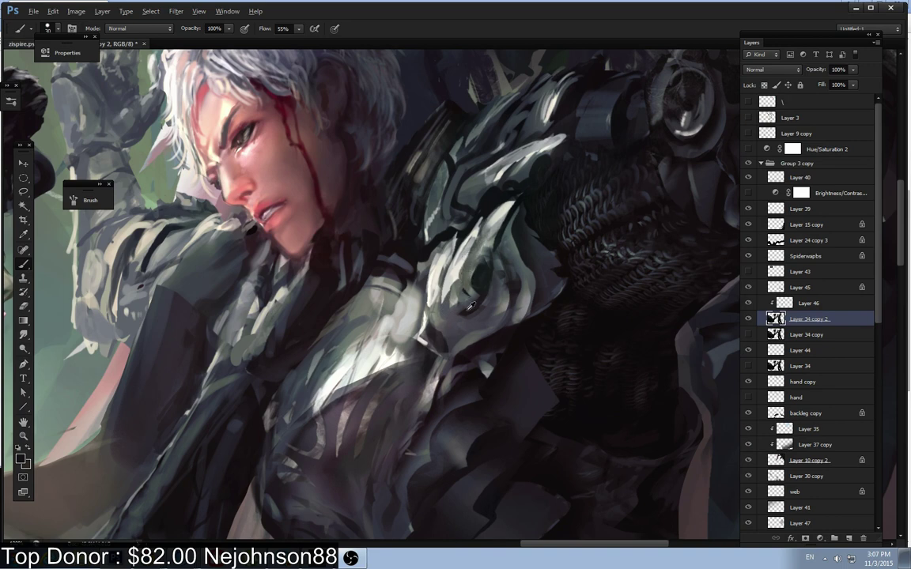
{"action": "left_click", "coordinate": [471, 281], "text": "alt"}
{"action": "key", "text": "bracketleft"}
{"action": "key", "text": "bracketleft"}
{"action": "key", "text": "bracketright"}
{"action": "mouse_move", "coordinate": [495, 286]}
{"action": "left_mouse_down"}
{"action": "mouse_move", "coordinate": [492, 307]}
{"action": "mouse_move", "coordinate": [473, 298]}
{"action": "mouse_move", "coordinate": [484, 283]}
{"action": "left_mouse_up"}
Step: Refine the shaded outer side and lower edge of the shoulder plate with sampled dark and grey tones
{"action": "left_click", "coordinate": [483, 278], "text": "alt"}
{"action": "key", "text": "bracketright"}
{"action": "key", "text": "bracketright"}
{"action": "key", "text": "bracketright"}
{"action": "key", "text": "bracketright"}
{"action": "key", "text": "bracketright"}
{"action": "key", "text": "bracketright"}
{"action": "left_click", "coordinate": [532, 250], "text": "alt"}
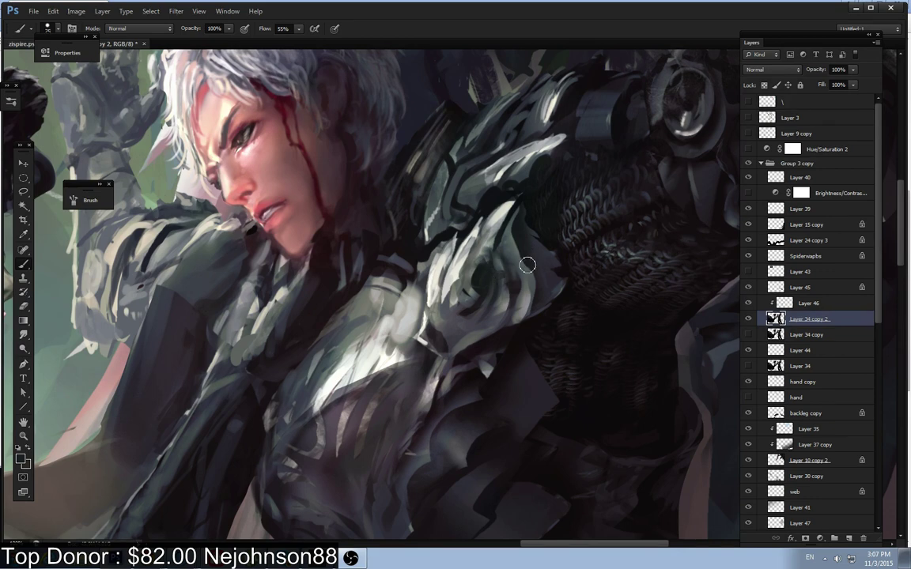
{"action": "key", "text": "bracketleft"}
{"action": "key", "text": "bracketleft"}
{"action": "key", "text": "bracketleft"}
{"action": "key", "text": "bracketleft"}
{"action": "key", "text": "bracketleft"}
{"action": "key", "text": "bracketleft"}
{"action": "key", "text": "bracketleft"}
{"action": "key", "text": "bracketleft"}
{"action": "key", "text": "bracketleft"}
{"action": "key", "text": "bracketleft"}
{"action": "key", "text": "bracketleft"}
{"action": "left_click", "coordinate": [530, 267], "text": "alt"}
{"action": "left_click", "coordinate": [540, 290], "text": "alt"}
{"action": "left_click_drag", "start_coordinate": [542, 307], "coordinate": [527, 315]}
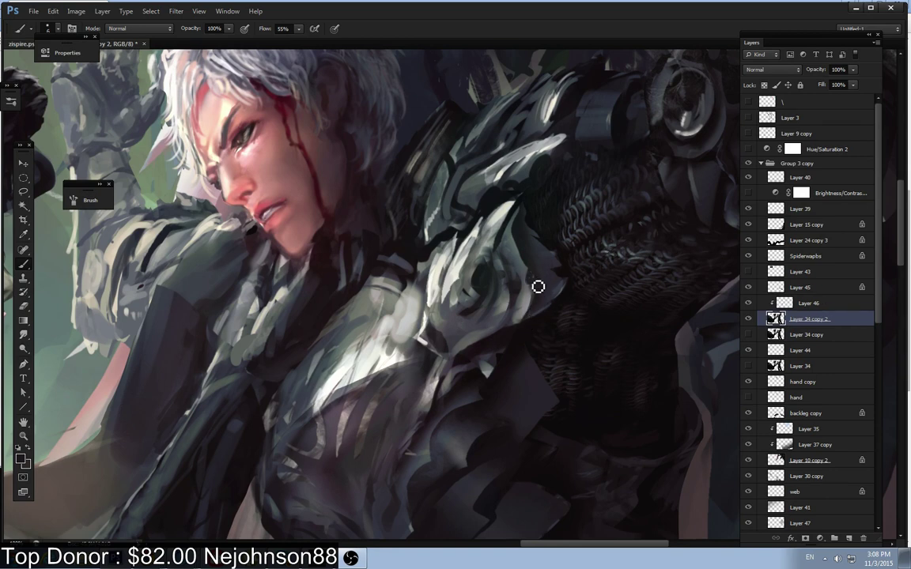
Step: Blend the folds above the shoulder plate's centre with a larger brush and paint curved ridges inside the hollow
{"action": "left_click_drag", "start_coordinate": [458, 297], "coordinate": [459, 293]}
{"action": "key", "text": "bracketright"}
{"action": "key", "text": "bracketright"}
{"action": "key", "text": "bracketright"}
{"action": "key", "text": "bracketright"}
{"action": "key", "text": "bracketright"}
{"action": "key", "text": "bracketright"}
{"action": "key", "text": "bracketright"}
{"action": "left_click_drag", "start_coordinate": [478, 265], "coordinate": [484, 240]}
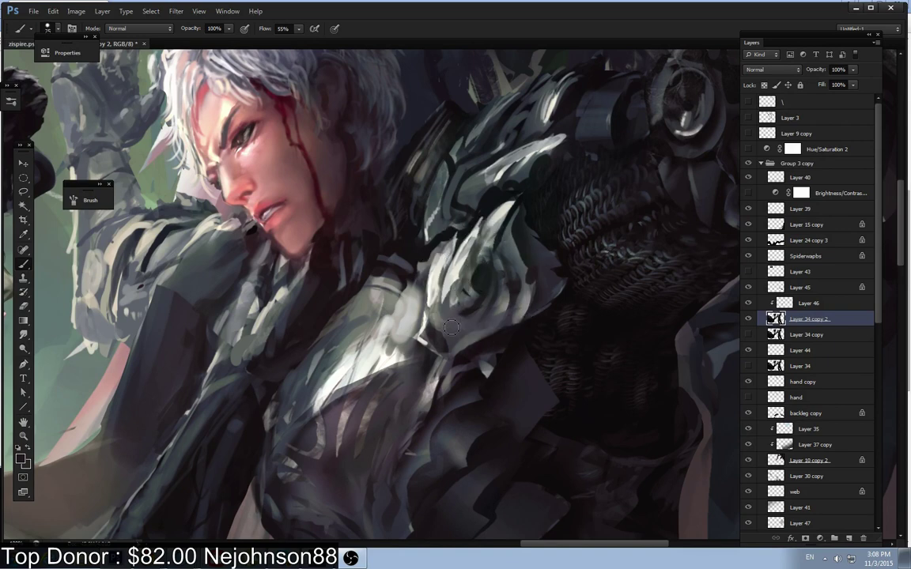
{"action": "left_click", "coordinate": [466, 281], "text": "alt"}
{"action": "mouse_move", "coordinate": [476, 287]}
{"action": "left_mouse_down"}
{"action": "mouse_move", "coordinate": [484, 293]}
{"action": "mouse_move", "coordinate": [486, 272]}
{"action": "mouse_move", "coordinate": [475, 298]}
{"action": "mouse_move", "coordinate": [484, 295]}
{"action": "left_mouse_up"}
{"action": "key", "text": "alt+Tab"}
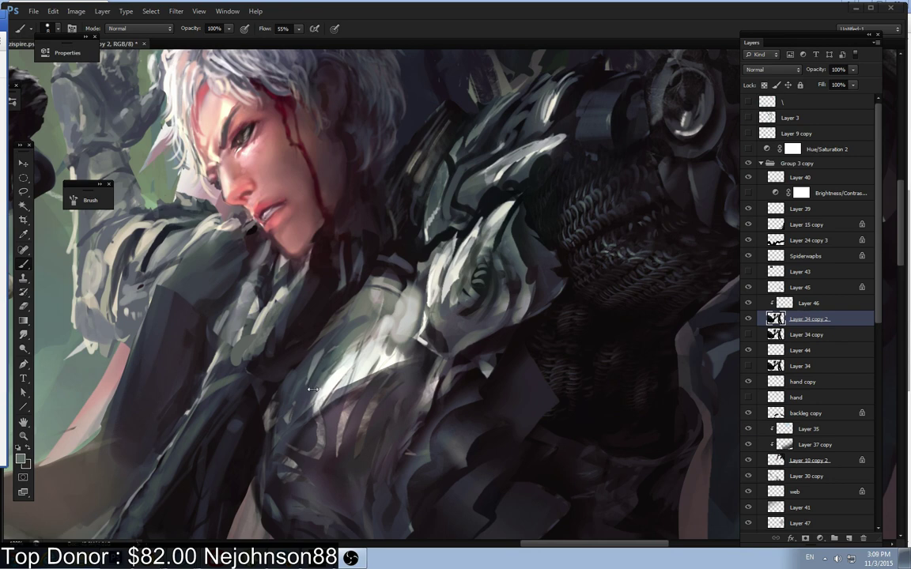
Step: Paint sampled dark and grey tones along the collar band beside the shoulder plate
{"action": "left_click", "coordinate": [389, 306], "text": "alt"}
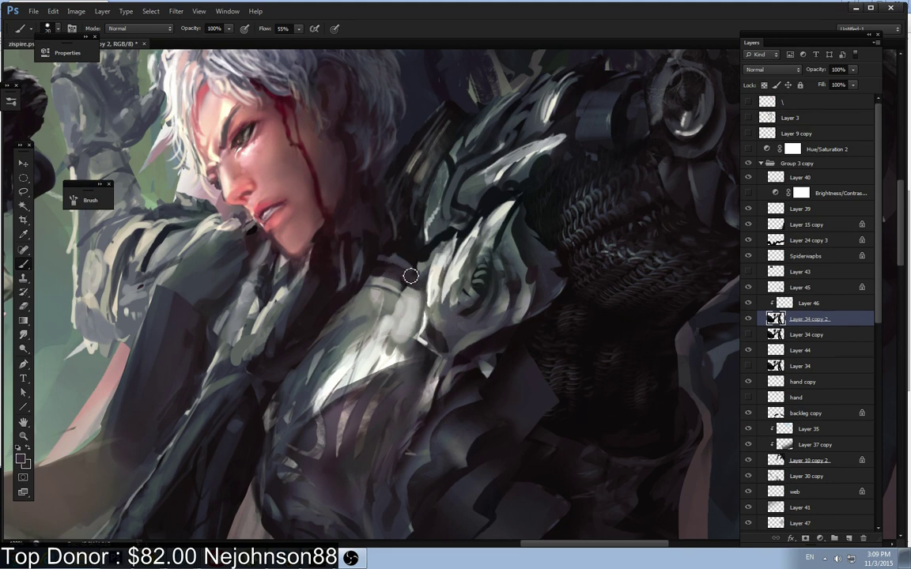
{"action": "left_click", "coordinate": [400, 257]}
{"action": "key", "text": "bracketright"}
{"action": "mouse_move", "coordinate": [415, 279]}
{"action": "left_mouse_down"}
{"action": "mouse_move", "coordinate": [386, 271]}
{"action": "mouse_move", "coordinate": [416, 283]}
{"action": "mouse_move", "coordinate": [408, 269]}
{"action": "mouse_move", "coordinate": [432, 312]}
{"action": "left_mouse_up"}
{"action": "left_click", "coordinate": [397, 282], "text": "alt"}
{"action": "left_click", "coordinate": [413, 267], "text": "alt"}
Step: Paint a small swirl of fine light and dark lines at the shoulder plate's centre with sampled grey-greens
{"action": "key", "text": "bracketleft"}
{"action": "key", "text": "bracketleft"}
{"action": "key", "text": "bracketleft"}
{"action": "key", "text": "bracketleft"}
{"action": "key", "text": "bracketleft"}
{"action": "key", "text": "bracketleft"}
{"action": "key", "text": "bracketleft"}
{"action": "key", "text": "bracketleft"}
{"action": "left_click", "coordinate": [469, 289], "text": "alt"}
{"action": "left_click", "coordinate": [474, 283], "text": "alt"}
{"action": "left_click", "coordinate": [473, 280], "text": "alt"}
{"action": "left_click", "coordinate": [476, 281], "text": "alt"}
{"action": "left_click", "coordinate": [477, 280], "text": "alt"}
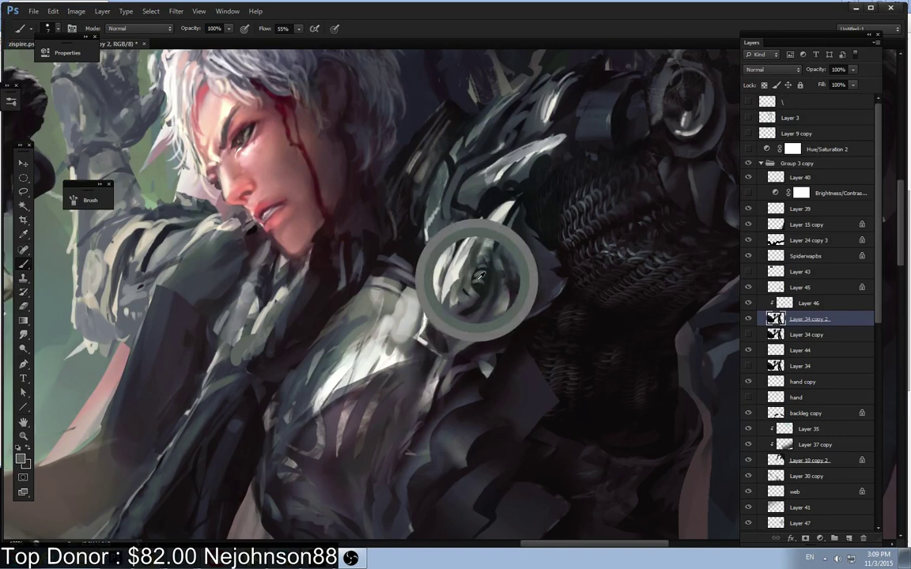
{"action": "key", "text": "bracketleft"}
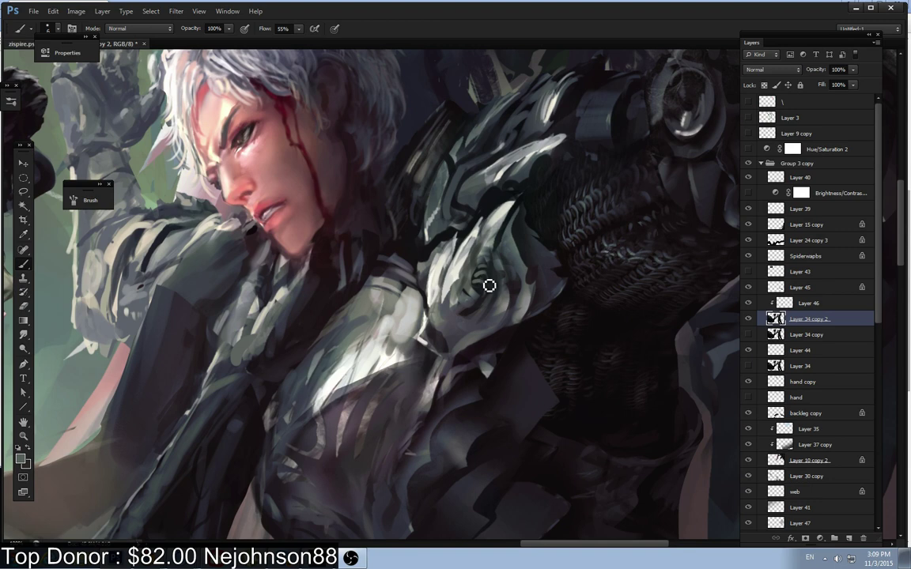
{"action": "left_click", "coordinate": [487, 288], "text": "alt"}
{"action": "mouse_move", "coordinate": [490, 273]}
{"action": "left_mouse_down"}
{"action": "mouse_move", "coordinate": [476, 302]}
{"action": "mouse_move", "coordinate": [478, 288]}
{"action": "left_mouse_up"}
{"action": "left_click", "coordinate": [476, 280], "text": "alt"}
Step: Define the folds on the outer side of the swirl with sampled tones, using a fine brush
{"action": "left_click", "coordinate": [513, 290], "text": "alt"}
{"action": "left_click_drag", "start_coordinate": [521, 297], "coordinate": [511, 276]}
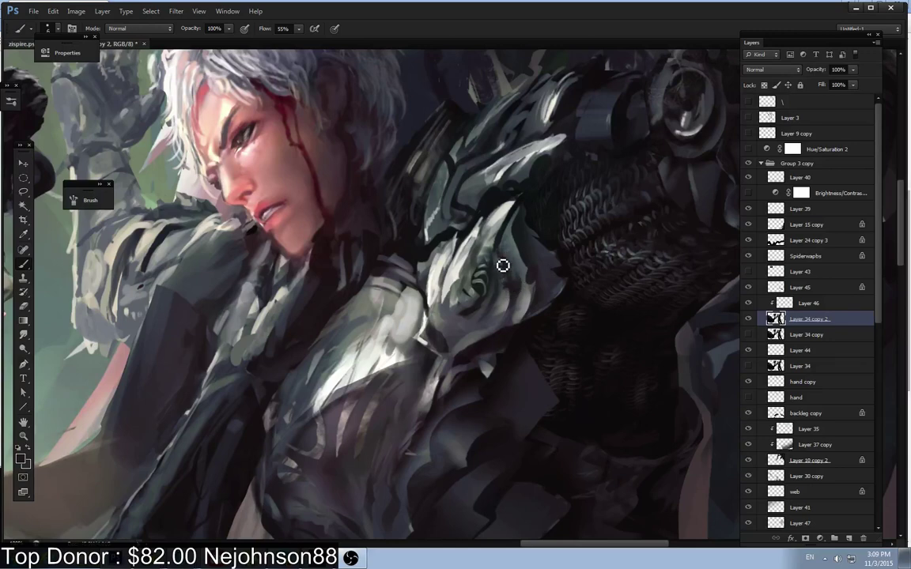
{"action": "left_click", "coordinate": [495, 263], "text": "alt"}
{"action": "left_click_drag", "start_coordinate": [506, 264], "coordinate": [503, 257]}
{"action": "left_click", "coordinate": [507, 209], "text": "alt"}
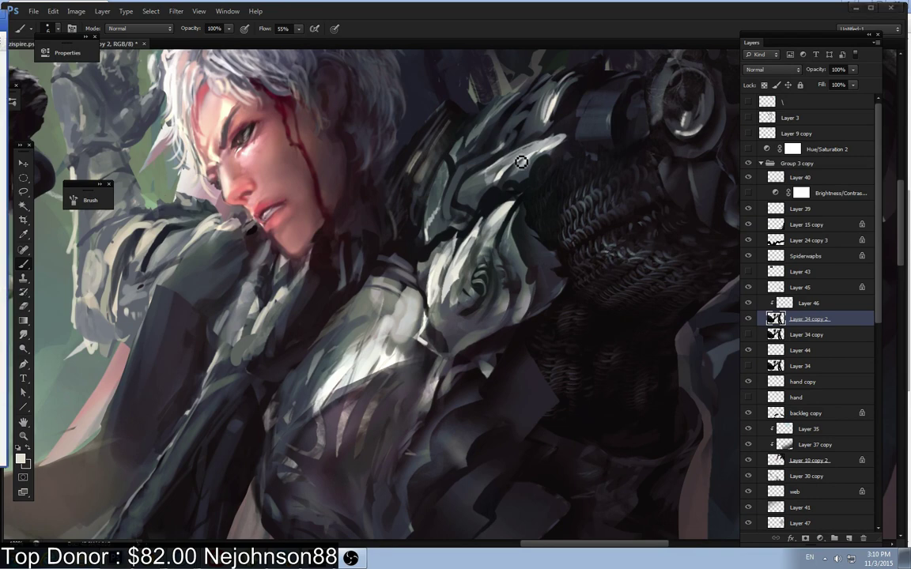
{"action": "left_click", "coordinate": [521, 122]}
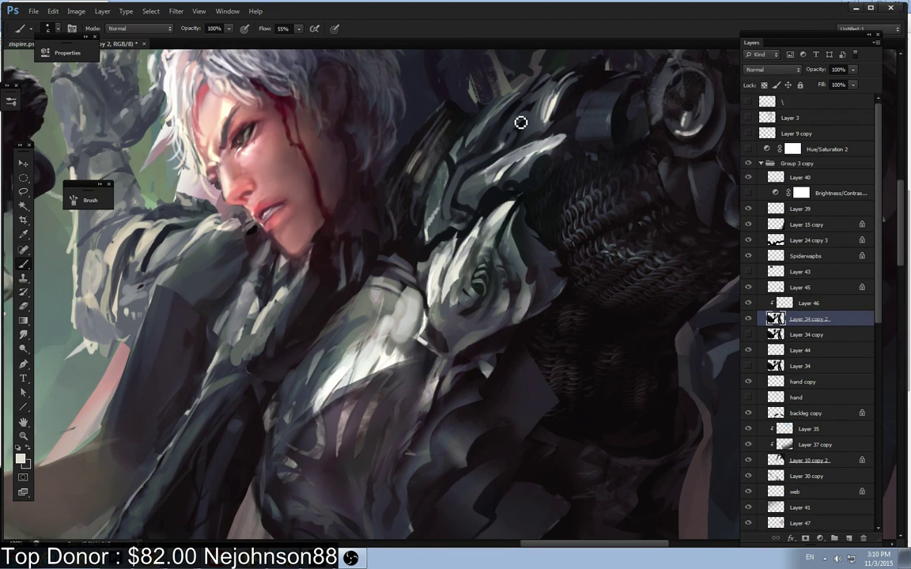
Step: Refine the edge where the collar band and breastplate meet the shoulder plate with sampled tones
{"action": "left_click", "coordinate": [428, 303], "text": "alt"}
{"action": "left_click", "coordinate": [423, 280], "text": "alt"}
{"action": "left_click", "coordinate": [418, 269], "text": "alt"}
{"action": "key", "text": "period"}
{"action": "left_click_drag", "start_coordinate": [412, 278], "coordinate": [425, 291]}
{"action": "left_click", "coordinate": [376, 265], "text": "alt"}
{"action": "left_click", "coordinate": [377, 279], "text": "alt"}
{"action": "left_click", "coordinate": [402, 288], "text": "alt"}
Step: Paint sampled dark and pale strokes along the lower folds of the shoulder plate
{"action": "left_click", "coordinate": [443, 332], "text": "alt"}
{"action": "left_click", "coordinate": [466, 375], "text": "alt"}
{"action": "key", "text": "]"}
{"action": "mouse_move", "coordinate": [437, 362]}
{"action": "left_mouse_down"}
{"action": "mouse_move", "coordinate": [447, 368]}
{"action": "mouse_move", "coordinate": [478, 352]}
{"action": "mouse_move", "coordinate": [445, 343]}
{"action": "mouse_move", "coordinate": [480, 339]}
{"action": "mouse_move", "coordinate": [455, 350]}
{"action": "mouse_move", "coordinate": [492, 315]}
{"action": "mouse_move", "coordinate": [445, 281]}
{"action": "left_mouse_up"}
{"action": "left_click", "coordinate": [445, 335], "text": "alt"}
{"action": "left_click", "coordinate": [444, 285], "text": "alt"}
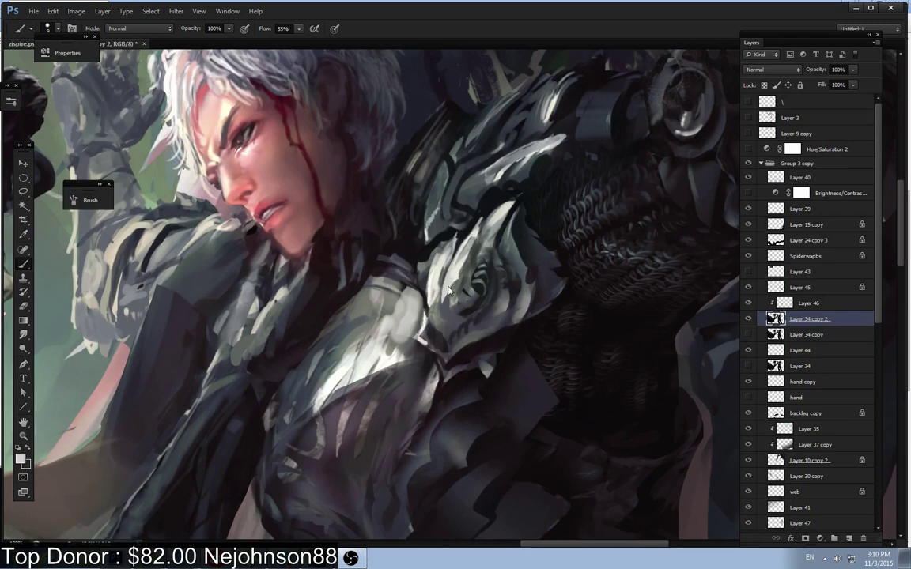
{"action": "mouse_move", "coordinate": [459, 340]}
{"action": "left_mouse_down"}
{"action": "mouse_move", "coordinate": [497, 293]}
{"action": "mouse_move", "coordinate": [464, 334]}
{"action": "mouse_move", "coordinate": [449, 332]}
{"action": "mouse_move", "coordinate": [446, 307]}
{"action": "mouse_move", "coordinate": [446, 331]}
{"action": "mouse_move", "coordinate": [439, 309]}
{"action": "mouse_move", "coordinate": [444, 337]}
{"action": "mouse_move", "coordinate": [475, 318]}
{"action": "mouse_move", "coordinate": [472, 339]}
{"action": "mouse_move", "coordinate": [492, 336]}
{"action": "mouse_move", "coordinate": [511, 288]}
{"action": "mouse_move", "coordinate": [493, 334]}
{"action": "left_mouse_up"}
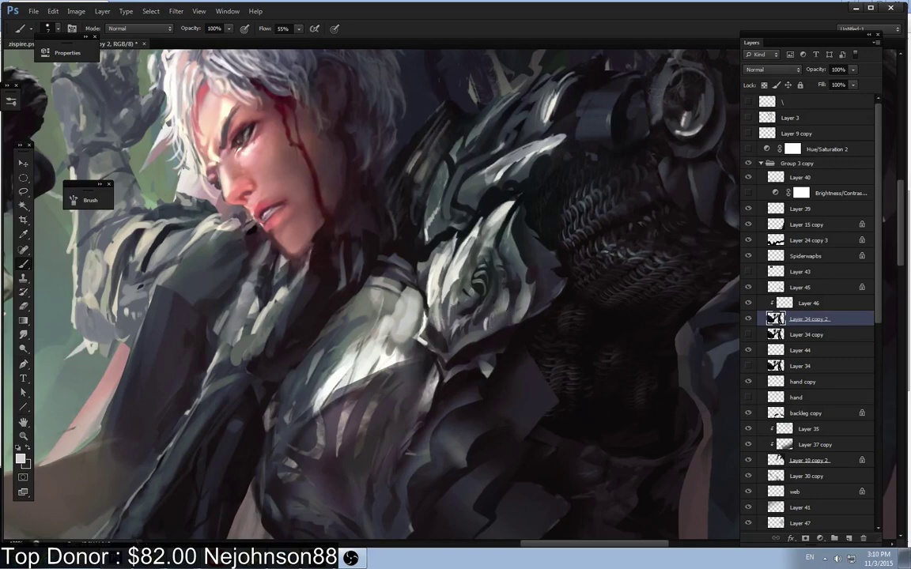
Step: Check the repainted shoulder plate against the whole picture
{"action": "key", "text": "alt+Tab"}
{"action": "key", "text": "ctrl+0"}
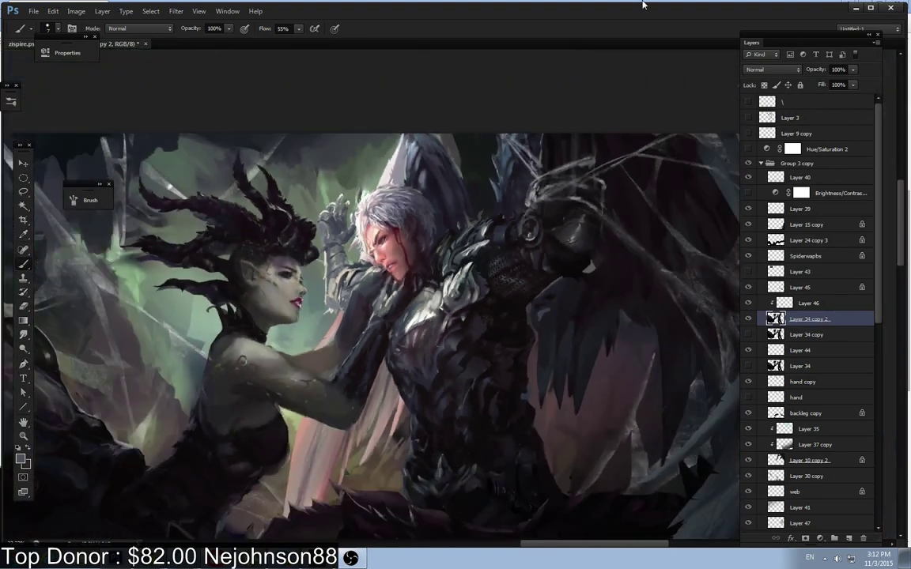
{"action": "key", "text": "ctrl+minus"}
{"action": "key", "text": "ctrl+plus"}
{"action": "key", "text": "ctrl+plus"}
{"action": "key", "text": "ctrl+plus"}
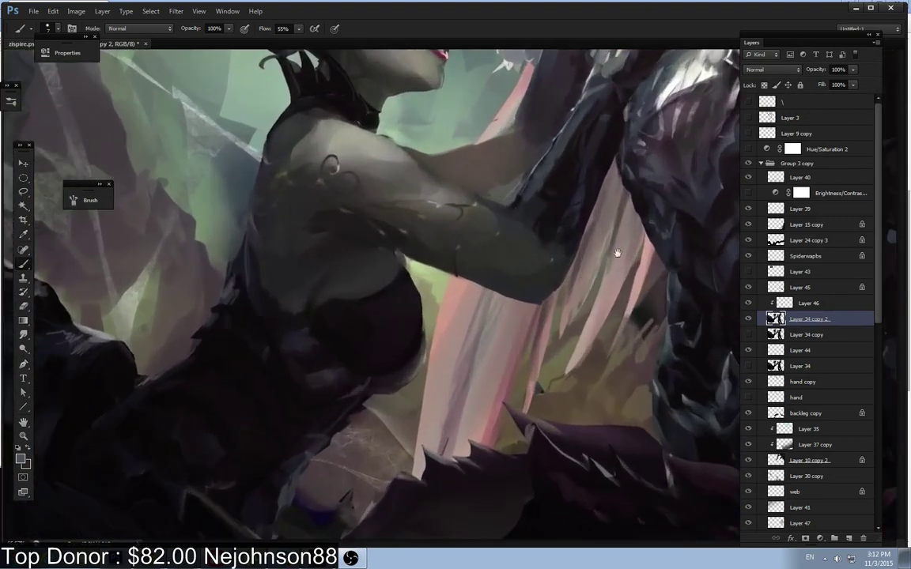
{"action": "left_click_drag", "start_coordinate": [618, 252], "coordinate": [423, 348]}
{"action": "scroll", "coordinate": [473, 292], "scroll_direction": "up", "scroll_amount": 5}
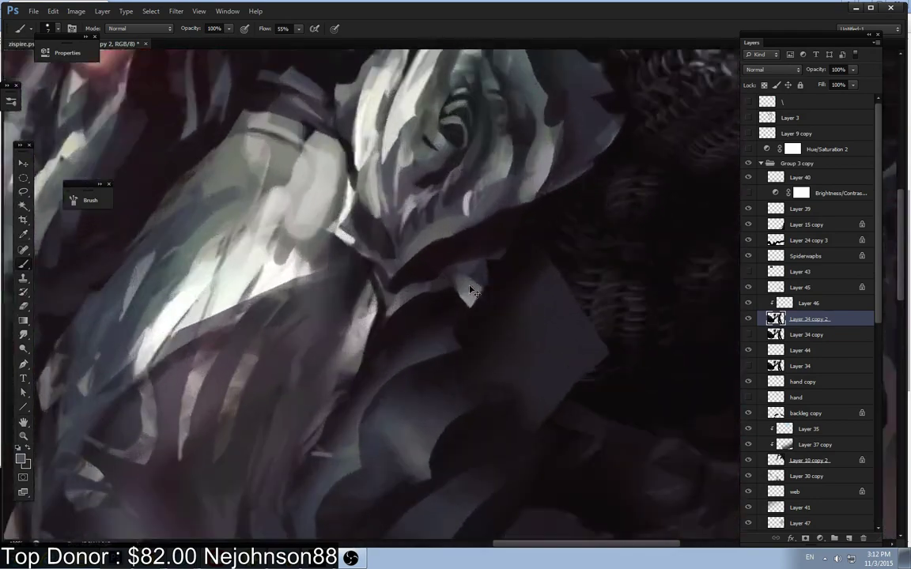
Step: Paint sampled grey and dark violet streaks into the lower folds of the shoulder plate beneath the swirl
{"action": "mouse_move", "coordinate": [547, 114]}
{"action": "left_mouse_down"}
{"action": "mouse_move", "coordinate": [545, 151]}
{"action": "mouse_move", "coordinate": [564, 142]}
{"action": "mouse_move", "coordinate": [537, 193]}
{"action": "mouse_move", "coordinate": [476, 219]}
{"action": "mouse_move", "coordinate": [469, 234]}
{"action": "mouse_move", "coordinate": [477, 228]}
{"action": "mouse_move", "coordinate": [454, 214]}
{"action": "mouse_move", "coordinate": [452, 202]}
{"action": "mouse_move", "coordinate": [401, 275]}
{"action": "left_mouse_up"}
{"action": "left_click", "coordinate": [467, 201], "text": "alt"}
{"action": "key", "text": "["}
{"action": "left_click", "coordinate": [448, 205], "text": "alt"}
{"action": "left_click", "coordinate": [410, 266], "text": "alt"}
{"action": "left_click_drag", "start_coordinate": [374, 226], "coordinate": [363, 303]}
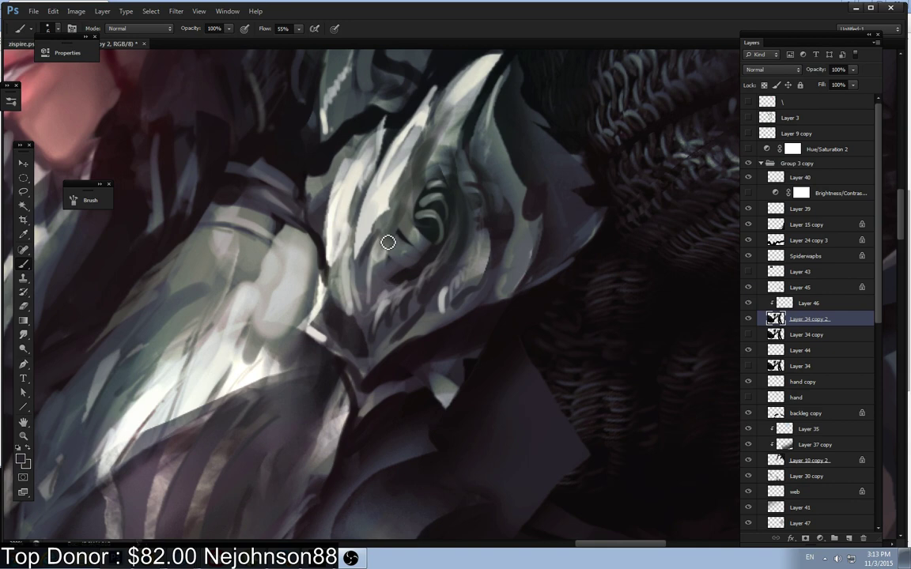
Step: Paint layered grey-green folds above the swirl on the shoulder plate with sampled colours
{"action": "left_click_drag", "start_coordinate": [385, 221], "coordinate": [417, 278]}
{"action": "left_click", "coordinate": [419, 237], "text": "alt"}
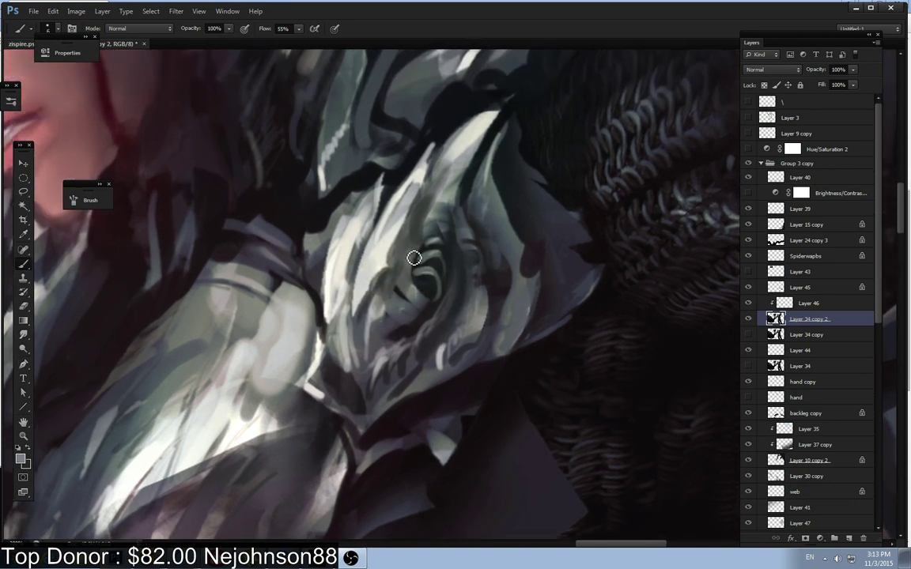
{"action": "left_click", "coordinate": [435, 214], "text": "alt"}
{"action": "left_click", "coordinate": [426, 219], "text": "alt"}
{"action": "key", "text": "]"}
{"action": "mouse_move", "coordinate": [400, 258]}
{"action": "left_mouse_down"}
{"action": "mouse_move", "coordinate": [441, 236]}
{"action": "mouse_move", "coordinate": [420, 246]}
{"action": "mouse_move", "coordinate": [427, 224]}
{"action": "mouse_move", "coordinate": [416, 211]}
{"action": "mouse_move", "coordinate": [448, 177]}
{"action": "mouse_move", "coordinate": [446, 193]}
{"action": "left_mouse_up"}
{"action": "left_click", "coordinate": [439, 220], "text": "alt"}
{"action": "key", "text": "["}
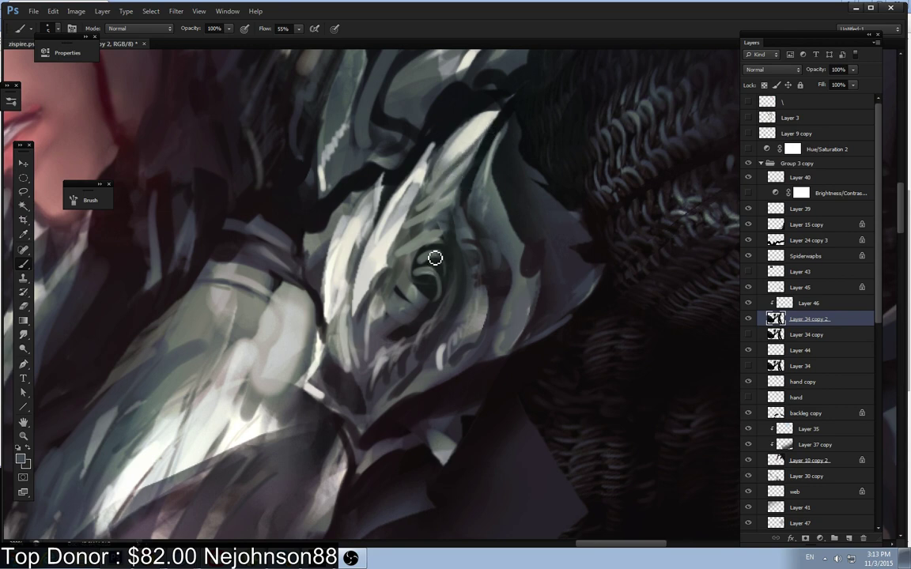
Step: Paint a curved ridge around the swirl's upper outer side with a larger brush and a sampled grey
{"action": "left_click", "coordinate": [431, 297], "text": "alt"}
{"action": "key", "text": "bracketright"}
{"action": "key", "text": "bracketright"}
{"action": "key", "text": "bracketright"}
{"action": "key", "text": "bracketright"}
{"action": "left_click_drag", "start_coordinate": [456, 257], "coordinate": [442, 226]}
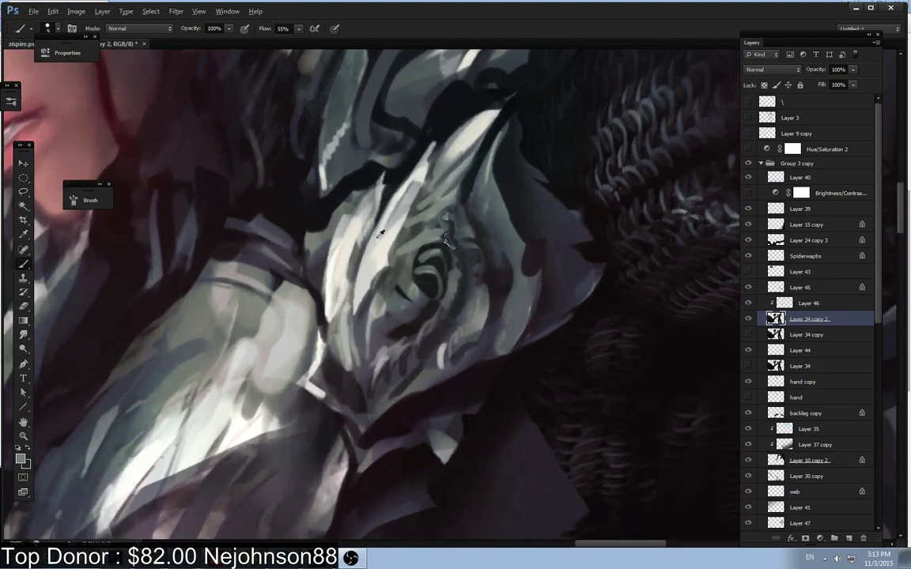
Step: Work sampled grey and pale tones into the shoulder plate's pointed tip and check it from further out
{"action": "left_click", "coordinate": [410, 241], "text": "alt"}
{"action": "left_click", "coordinate": [438, 174], "text": "alt"}
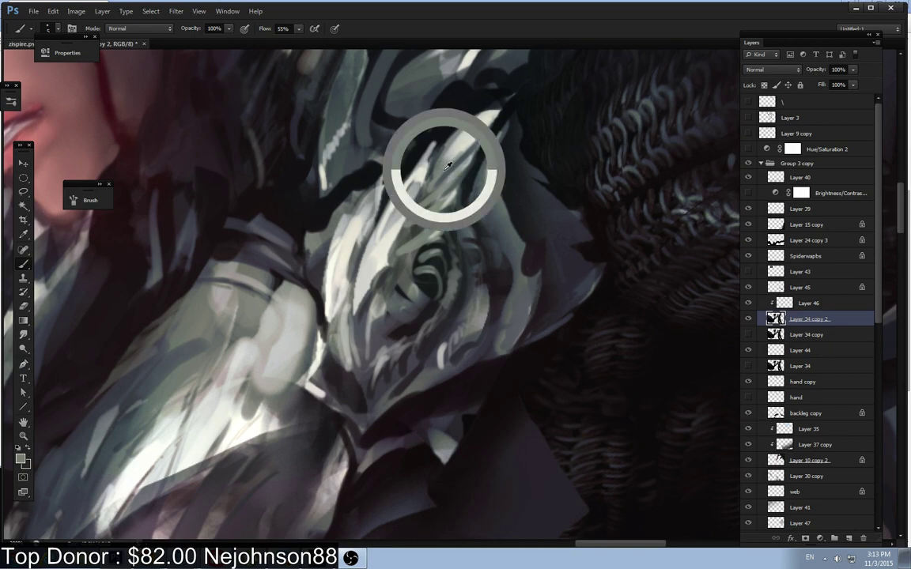
{"action": "left_click_drag", "start_coordinate": [485, 123], "coordinate": [480, 133]}
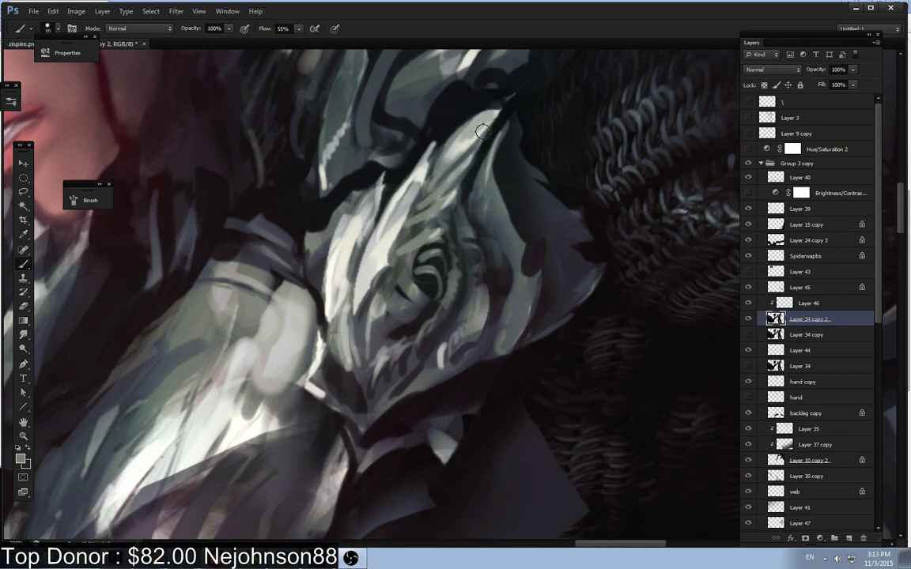
{"action": "key", "text": "ctrl+minus"}
{"action": "key", "text": "ctrl+minus"}
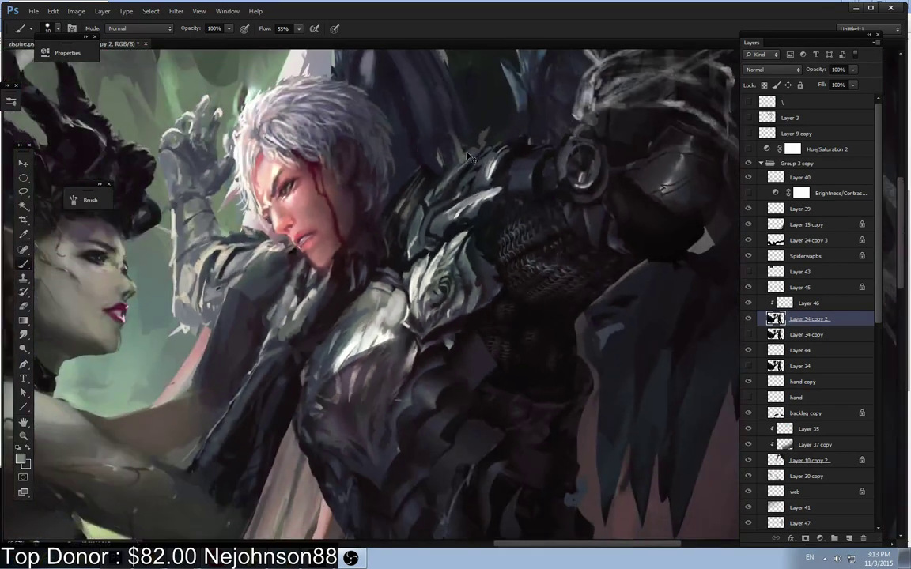
{"action": "scroll", "coordinate": [469, 156], "scroll_direction": "up", "scroll_amount": 2}
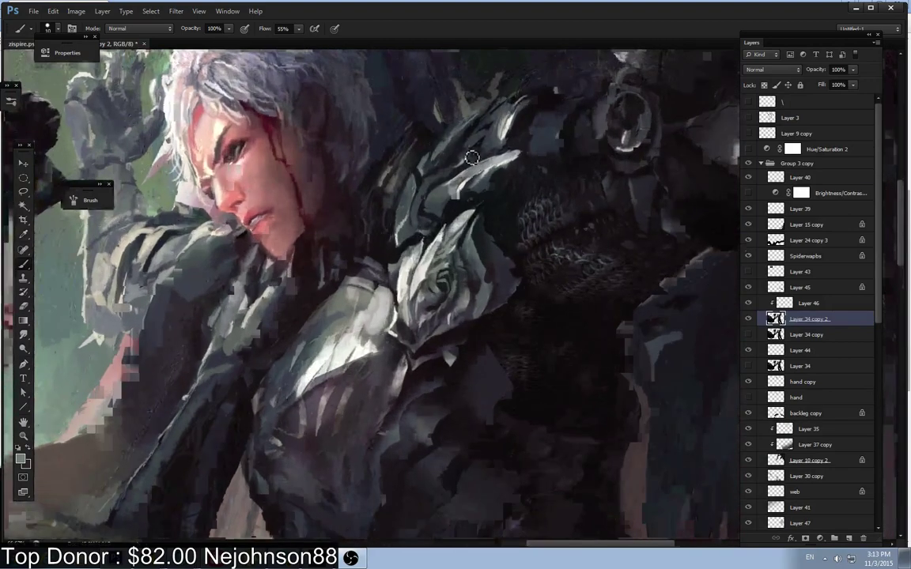
{"action": "scroll", "coordinate": [391, 246], "scroll_direction": "up", "scroll_amount": 3}
Step: Paint sampled dark grey and grey-green strokes into the folds just above the swirl on the shoulder plate
{"action": "left_click_drag", "start_coordinate": [391, 245], "coordinate": [403, 298]}
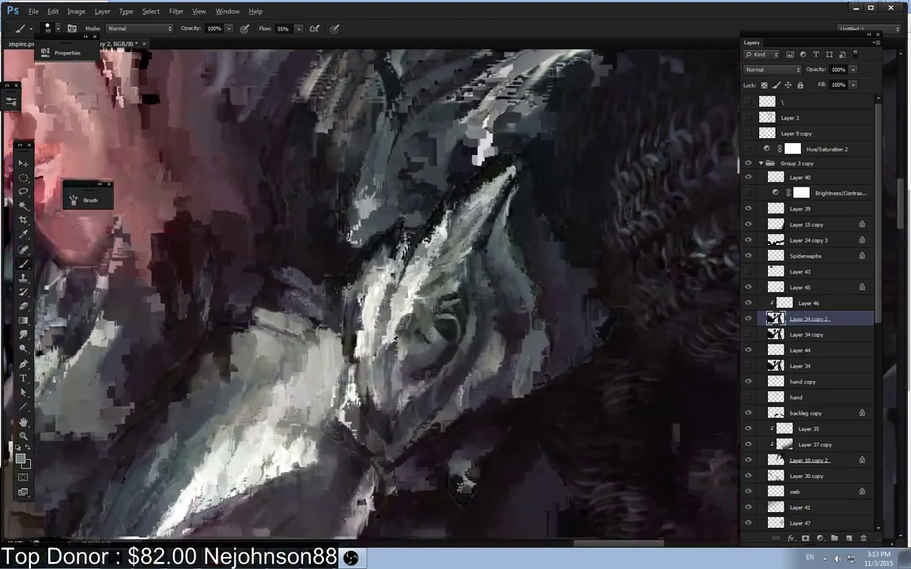
{"action": "key", "text": "alt+Tab"}
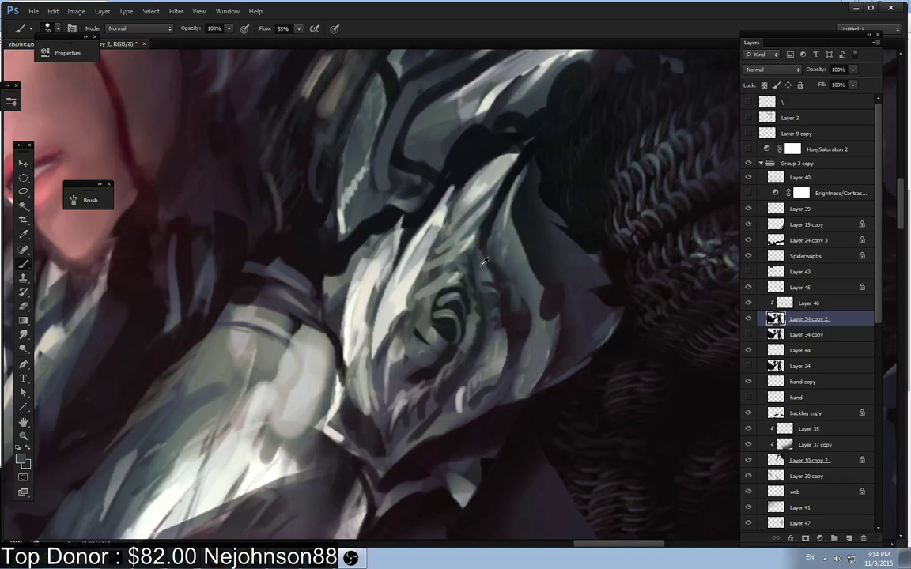
{"action": "key", "text": "alt+Tab"}
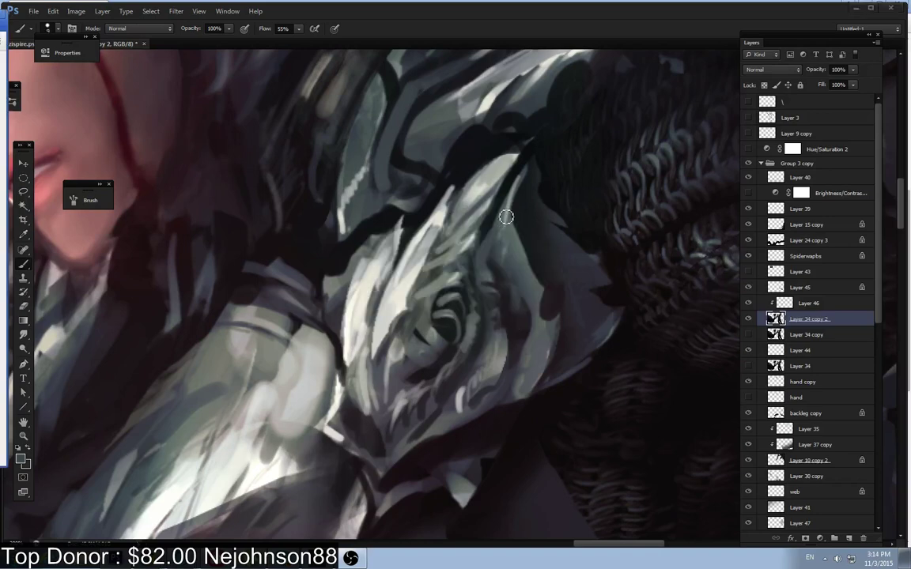
{"action": "left_click", "coordinate": [450, 233]}
{"action": "left_click", "coordinate": [483, 274], "text": "alt"}
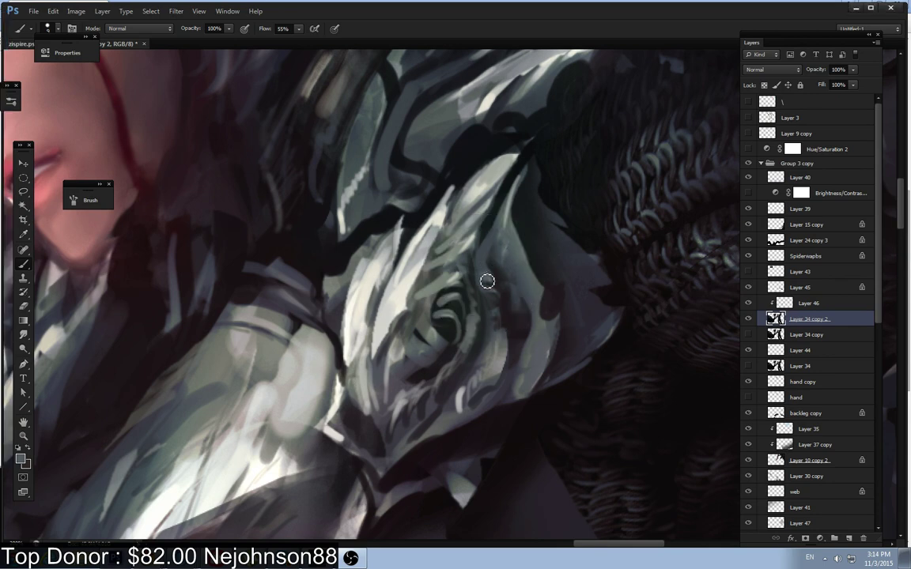
{"action": "left_click_drag", "start_coordinate": [487, 281], "coordinate": [507, 255]}
{"action": "left_click", "coordinate": [487, 227], "text": "alt"}
{"action": "left_click", "coordinate": [452, 234], "text": "alt"}
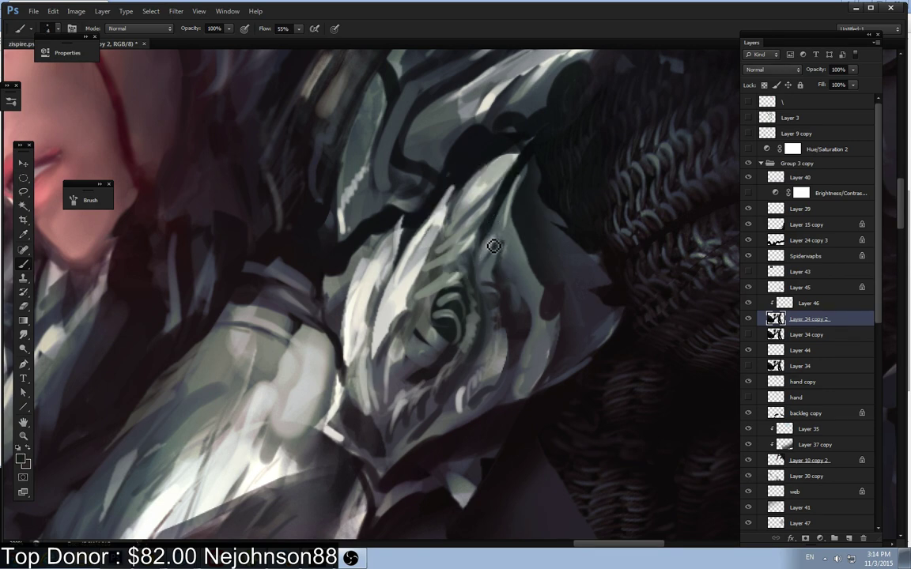
Step: Refine the narrow outer fold beneath the shoulder plate's pointed tip with sampled grey-green and dark tones
{"action": "left_click", "coordinate": [513, 215], "text": "alt"}
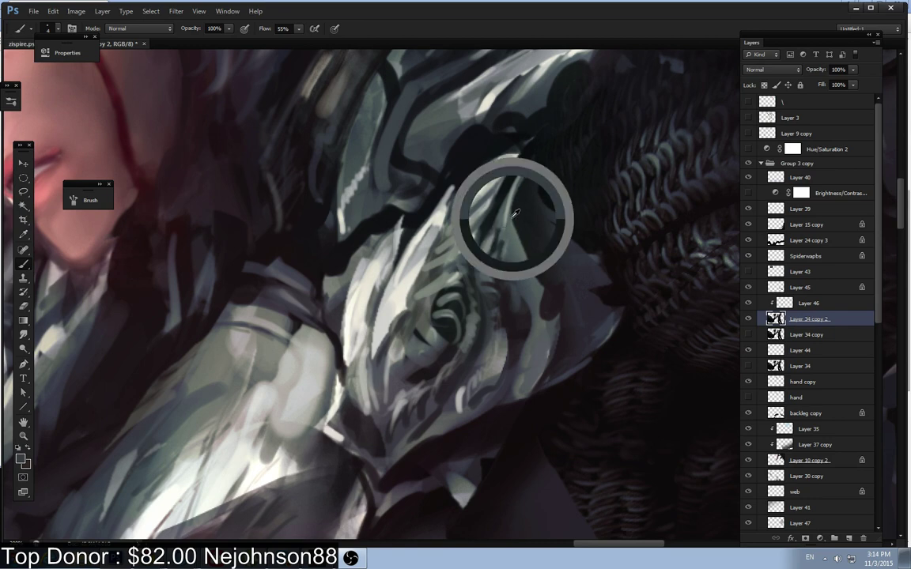
{"action": "left_click_drag", "start_coordinate": [515, 216], "coordinate": [508, 238]}
{"action": "left_click", "coordinate": [515, 215], "text": "alt"}
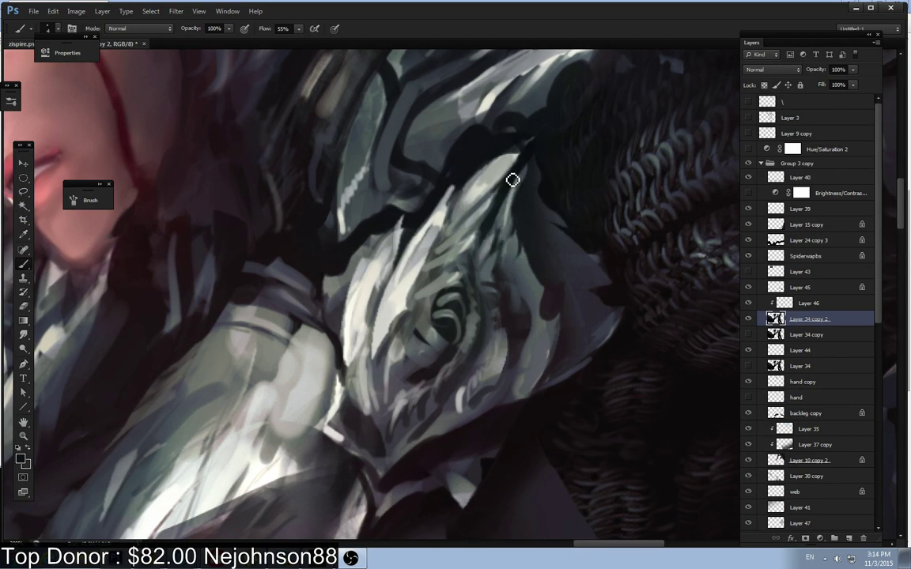
{"action": "left_click", "coordinate": [526, 218], "text": "alt"}
{"action": "mouse_move", "coordinate": [488, 161]}
{"action": "left_mouse_down"}
{"action": "mouse_move", "coordinate": [447, 154]}
{"action": "mouse_move", "coordinate": [431, 196]}
{"action": "left_mouse_up"}
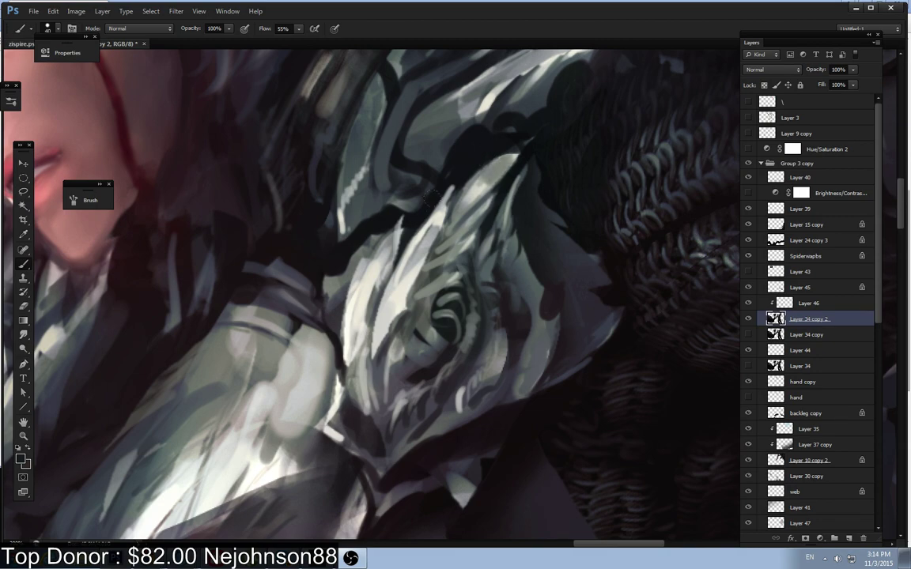
Step: Paint fine strokes along the shoulder plate's outer fold with a much smaller brush
{"action": "key", "text": "ctrl+minus"}
{"action": "key", "text": "ctrl+minus"}
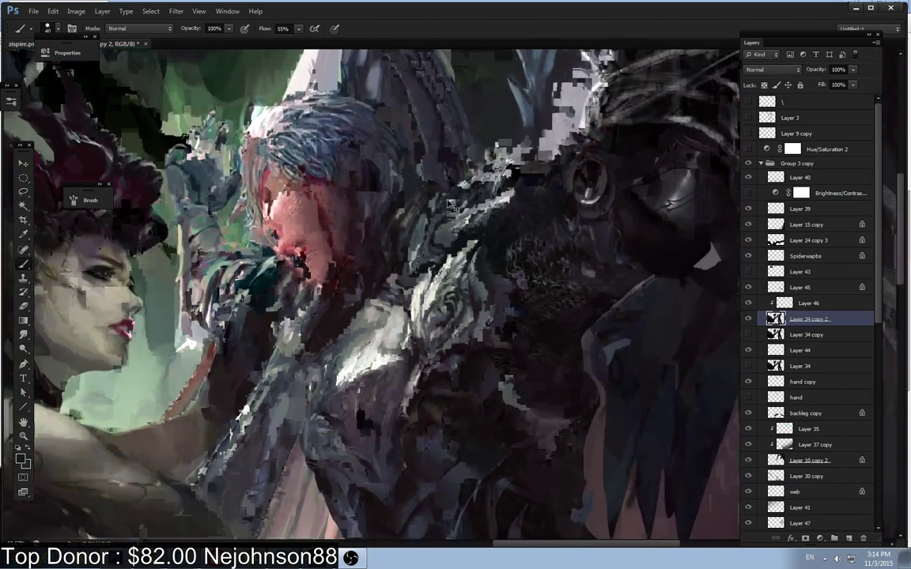
{"action": "scroll", "coordinate": [450, 204], "scroll_direction": "up", "scroll_amount": 3}
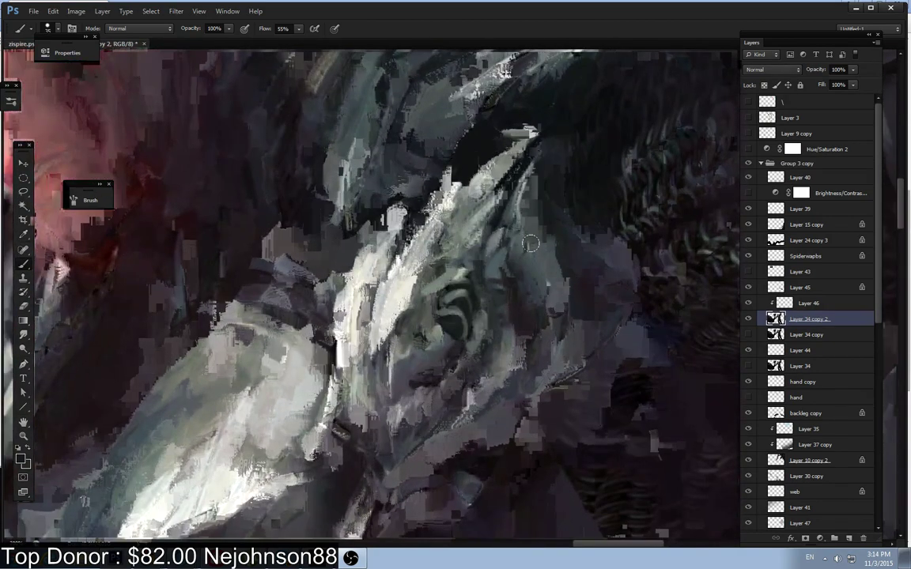
{"action": "key", "text": "bracketleft"}
{"action": "key", "text": "bracketleft"}
{"action": "key", "text": "bracketleft"}
{"action": "key", "text": "bracketleft"}
{"action": "key", "text": "bracketleft"}
{"action": "key", "text": "bracketleft"}
{"action": "key", "text": "bracketleft"}
{"action": "key", "text": "bracketleft"}
{"action": "key", "text": "bracketleft"}
{"action": "key", "text": "bracketleft"}
{"action": "mouse_move", "coordinate": [544, 257]}
{"action": "left_mouse_down"}
{"action": "mouse_move", "coordinate": [535, 292]}
{"action": "mouse_move", "coordinate": [545, 279]}
{"action": "left_mouse_up"}
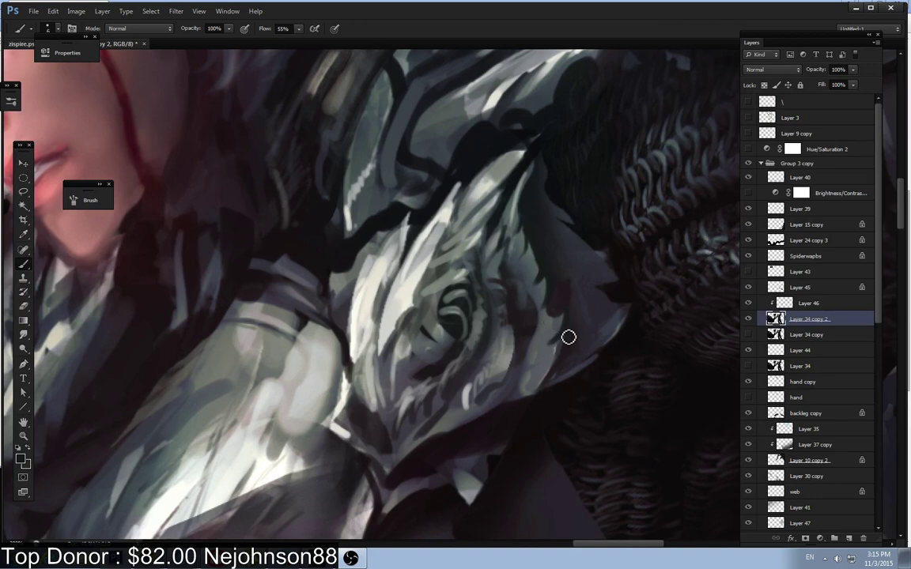
Step: Refine the folds on both sides of the swirl with sampled grey and pale tones and check the whole painting
{"action": "left_click", "coordinate": [521, 346], "text": "alt"}
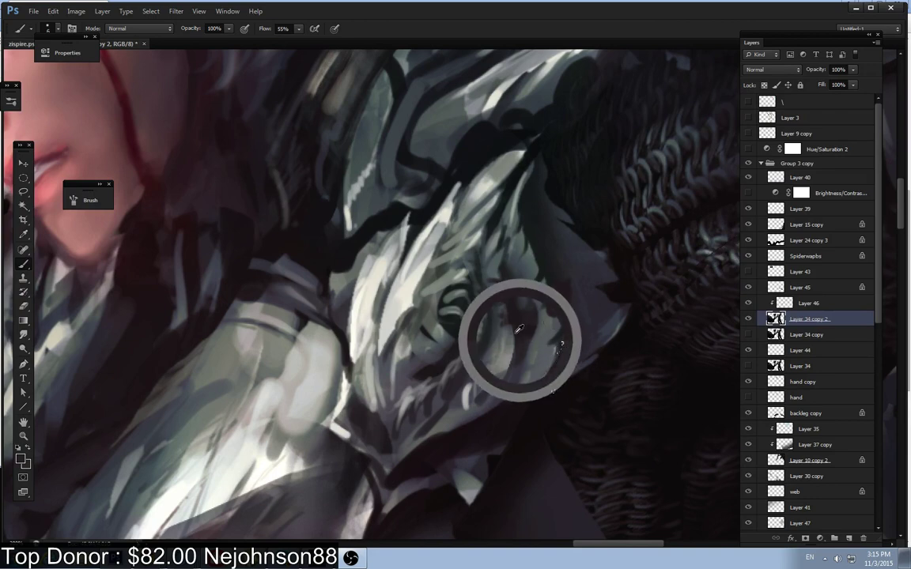
{"action": "left_click_drag", "start_coordinate": [519, 325], "coordinate": [507, 352]}
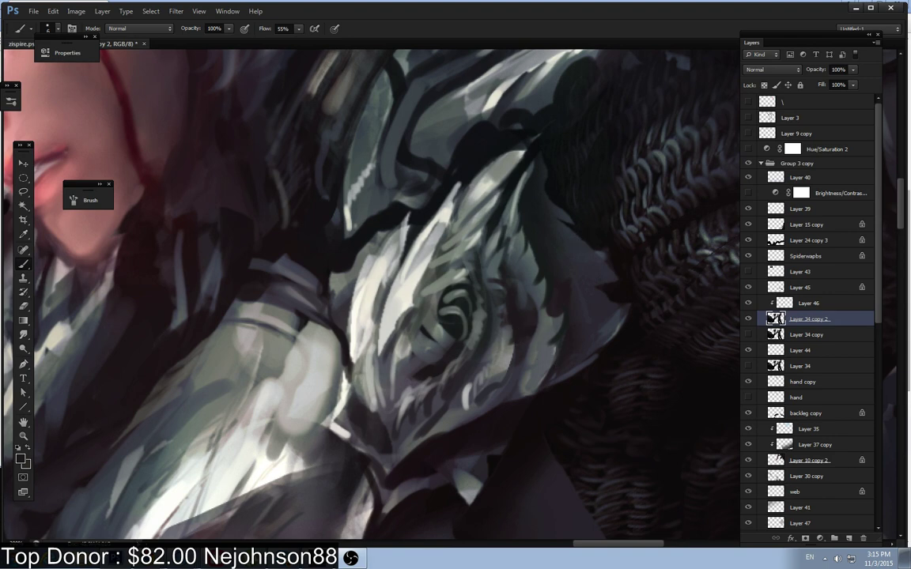
{"action": "left_click", "coordinate": [3, 316]}
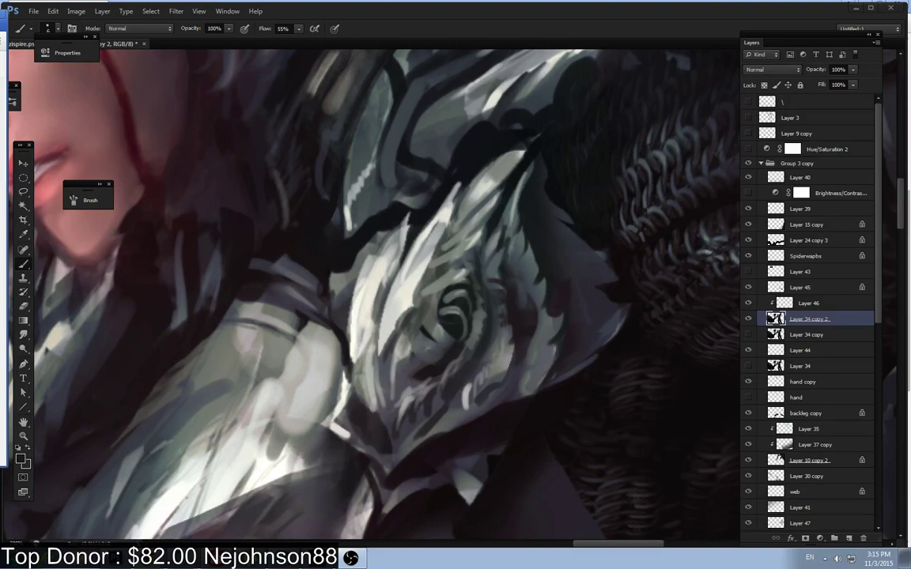
{"action": "left_click", "coordinate": [420, 314], "text": "alt"}
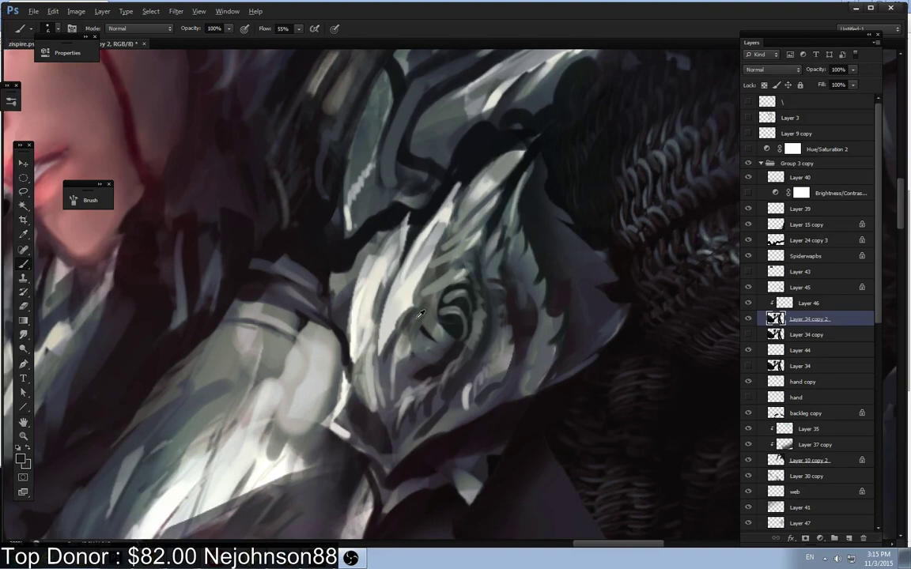
{"action": "left_click", "coordinate": [426, 275], "text": "alt"}
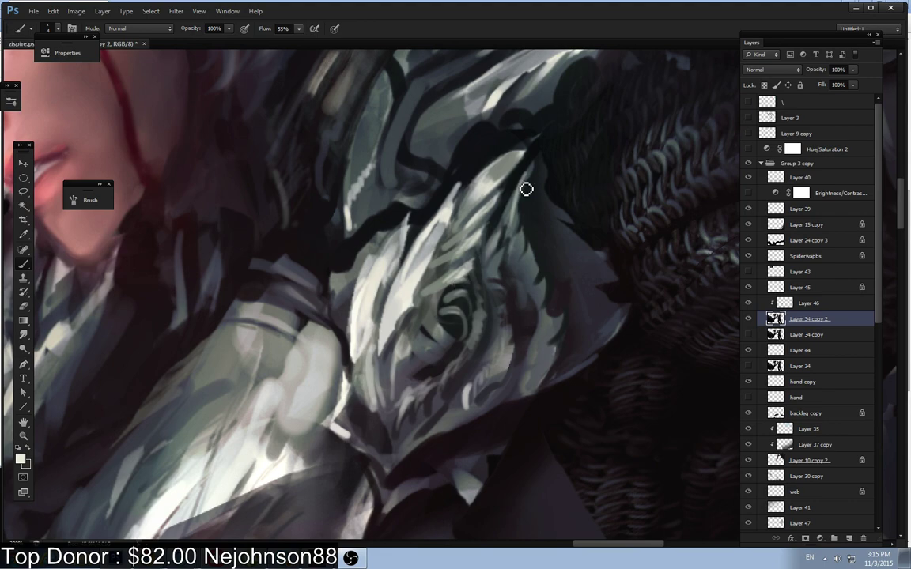
{"action": "scroll", "coordinate": [526, 190], "scroll_direction": "down", "scroll_amount": 5}
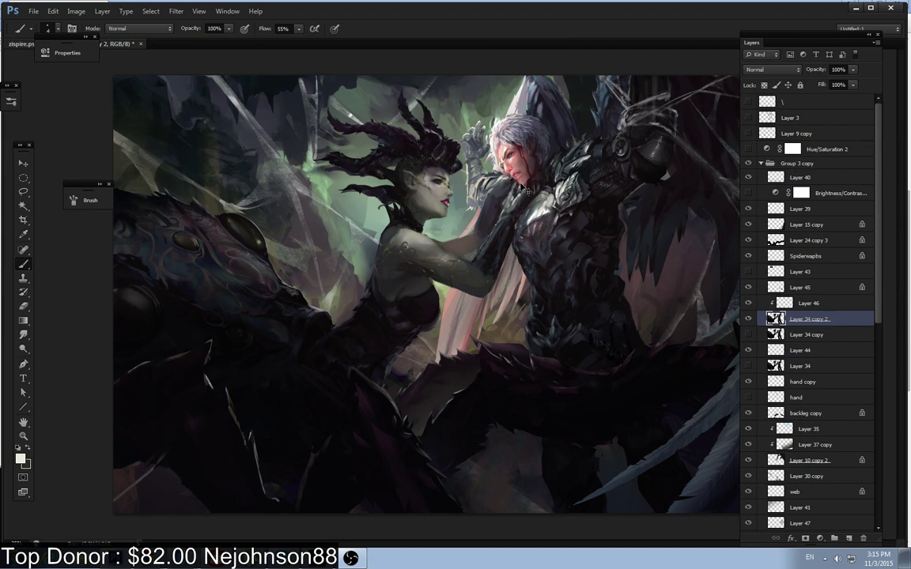
Step: Paint sampled grey strokes down the shoulder plate's inner edge nearest the neck with a larger brush
{"action": "key", "text": "alt+Tab"}
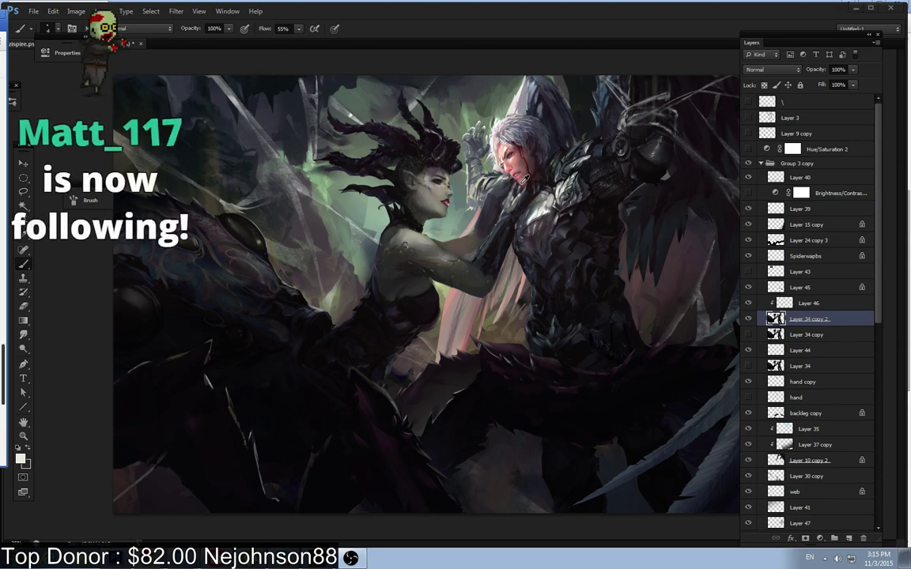
{"action": "key", "text": "alt+Tab"}
{"action": "key", "text": "ctrl+plus"}
{"action": "scroll", "coordinate": [488, 154], "scroll_direction": "up", "scroll_amount": 3}
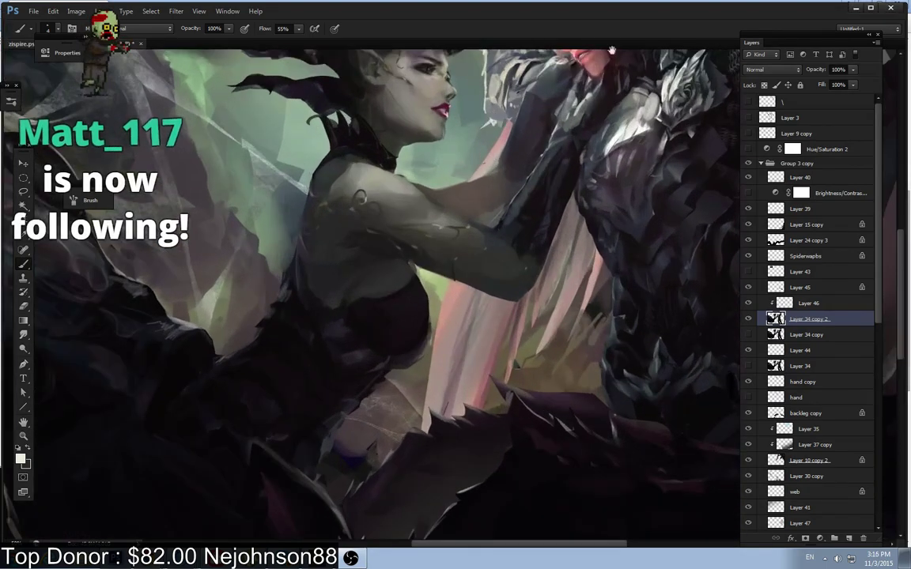
{"action": "scroll", "coordinate": [521, 173], "scroll_direction": "up", "scroll_amount": 1}
{"action": "scroll", "coordinate": [521, 172], "scroll_direction": "up", "scroll_amount": 1}
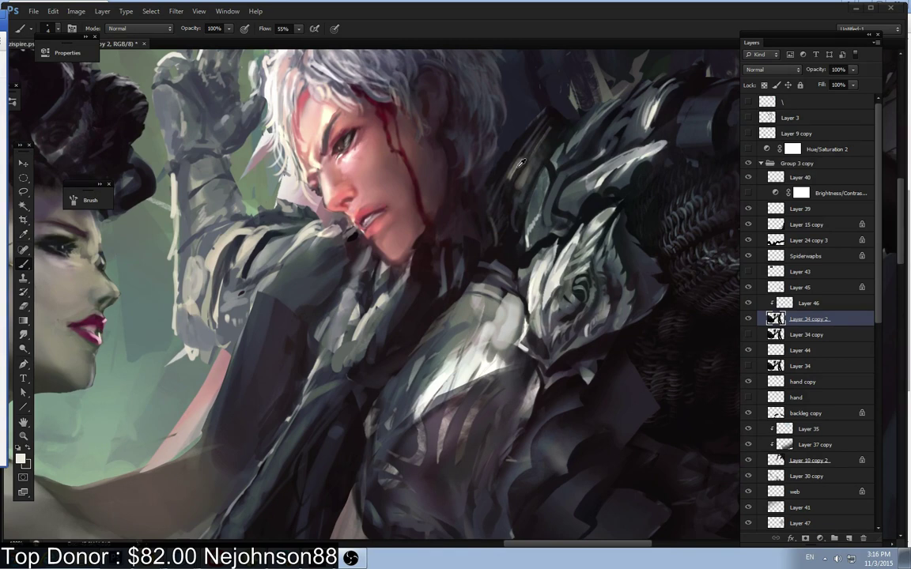
{"action": "left_click", "coordinate": [486, 331]}
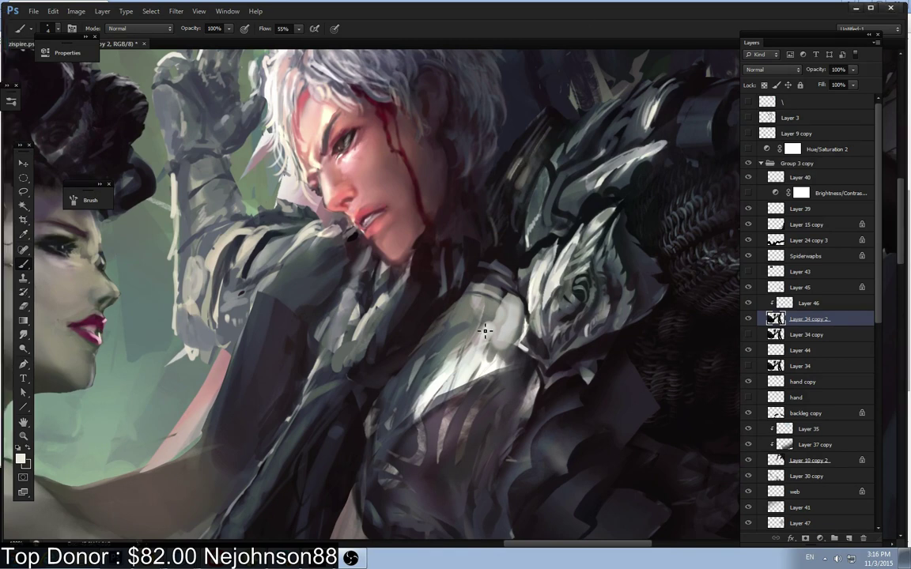
{"action": "left_click", "coordinate": [560, 292], "text": "alt"}
{"action": "left_click", "coordinate": [593, 231], "text": "alt"}
{"action": "key", "text": "bracketright"}
{"action": "key", "text": "bracketright"}
{"action": "key", "text": "bracketright"}
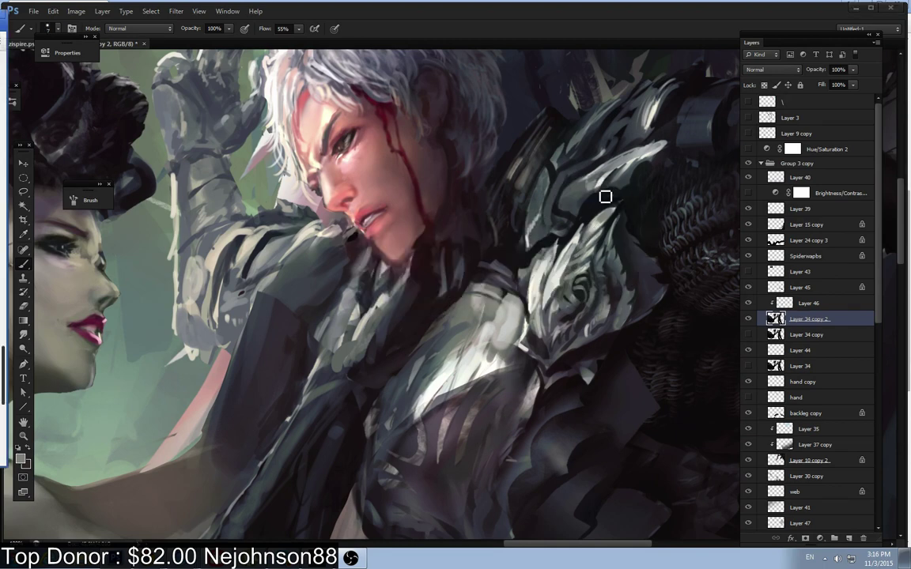
{"action": "left_click", "coordinate": [581, 269], "text": "alt"}
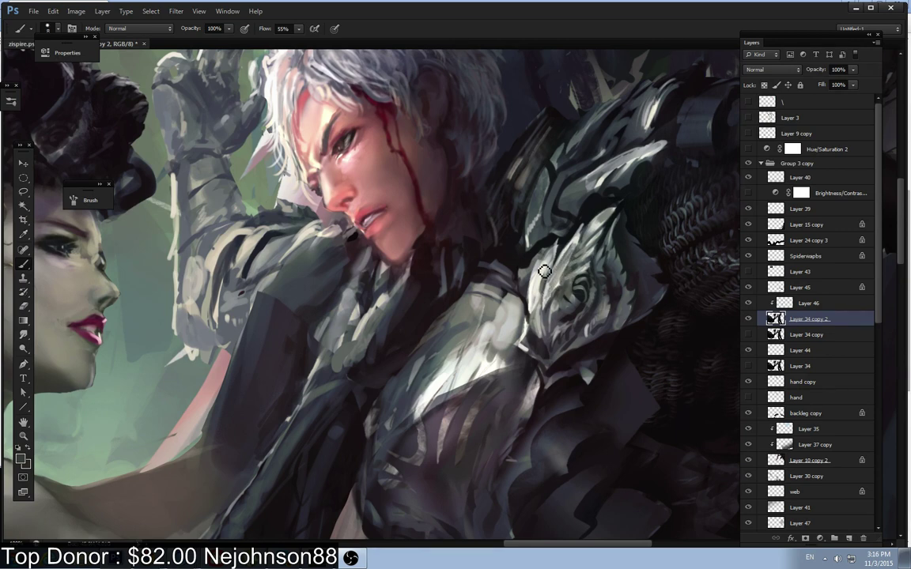
{"action": "left_click_drag", "start_coordinate": [545, 285], "coordinate": [538, 315]}
Step: Shape the shoulder plate's upper inner folds with sampled dark and mid grey strokes
{"action": "left_click", "coordinate": [551, 246], "text": "alt"}
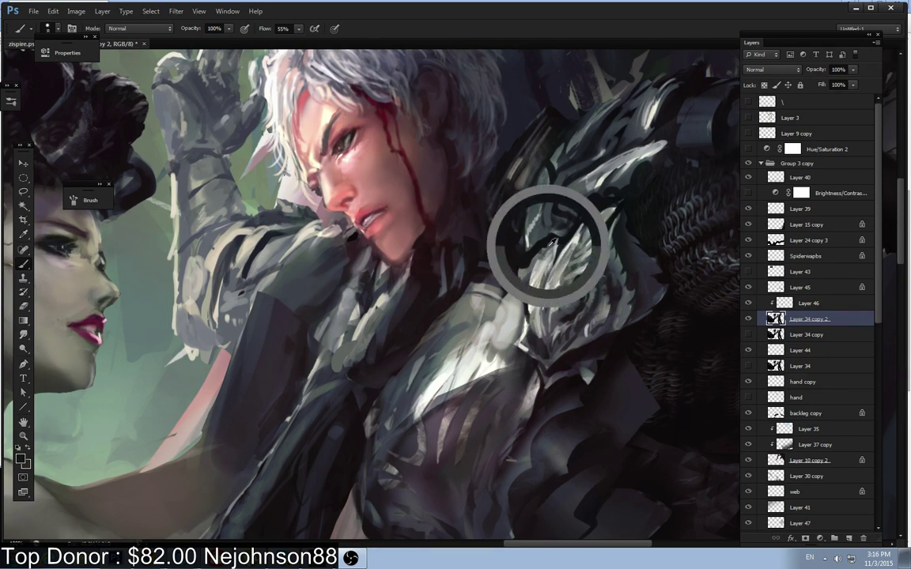
{"action": "left_click_drag", "start_coordinate": [554, 237], "coordinate": [543, 255]}
{"action": "left_click", "coordinate": [543, 252], "text": "alt"}
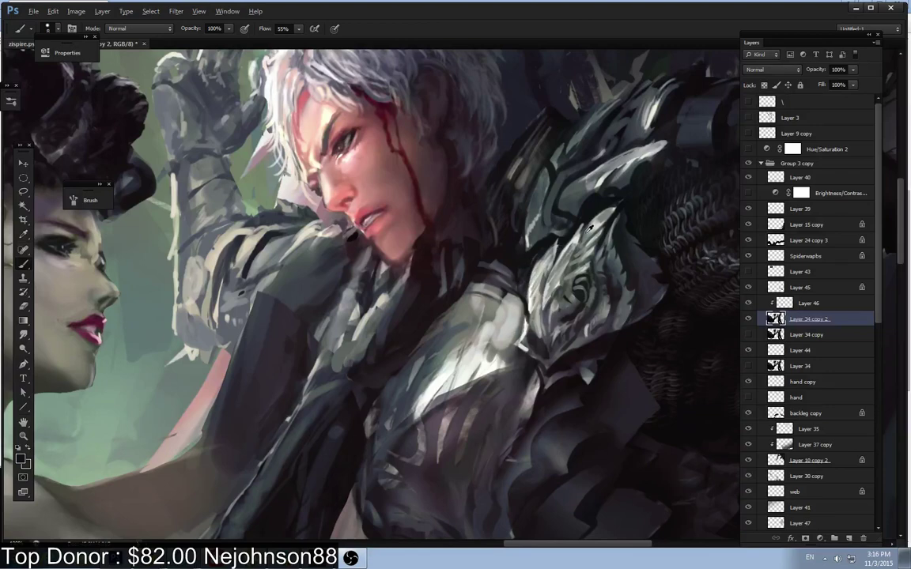
{"action": "left_click", "coordinate": [579, 240], "text": "alt"}
{"action": "left_click_drag", "start_coordinate": [586, 242], "coordinate": [574, 258]}
{"action": "left_click", "coordinate": [544, 241], "text": "alt"}
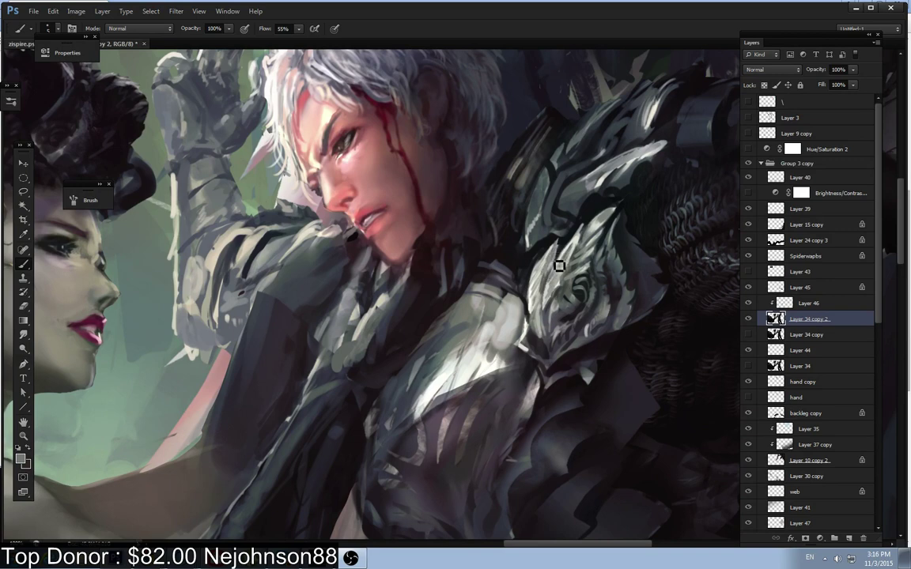
Step: Add sampled pale highlights to the ridges running from beside the swirl towards the plate's pointed tip
{"action": "left_click", "coordinate": [547, 290], "text": "alt"}
{"action": "left_click", "coordinate": [548, 292], "text": "alt"}
{"action": "key", "text": "bracketright"}
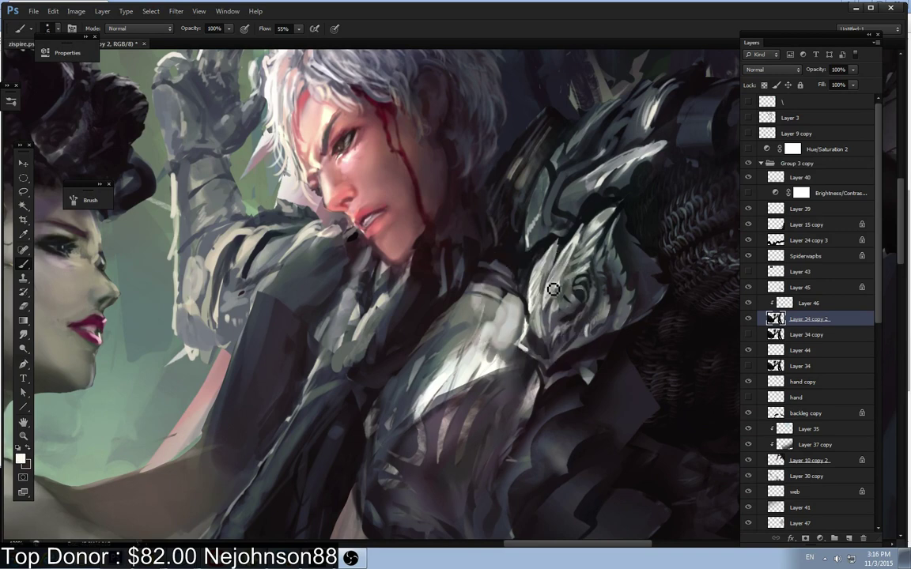
{"action": "left_click_drag", "start_coordinate": [551, 289], "coordinate": [587, 247]}
{"action": "left_click", "coordinate": [592, 230], "text": "alt"}
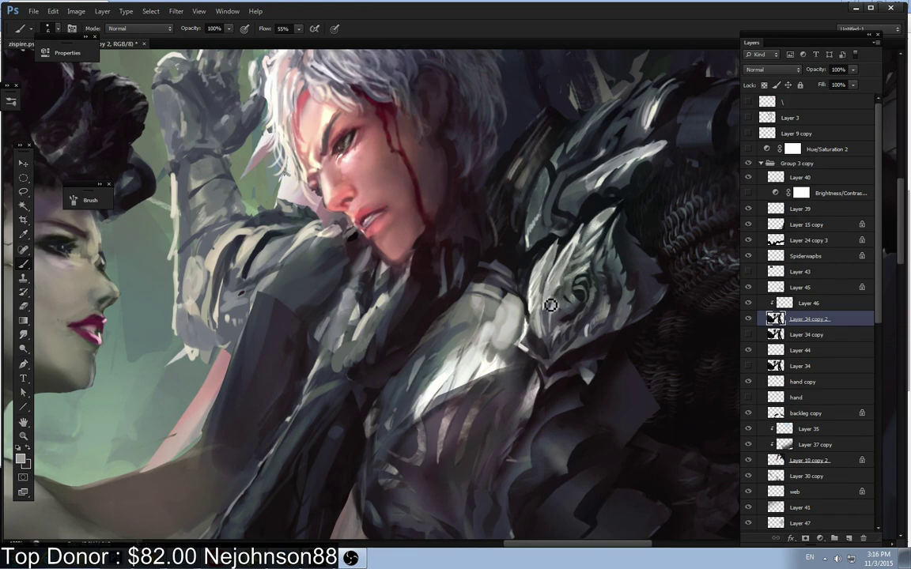
{"action": "left_click", "coordinate": [579, 232], "text": "alt"}
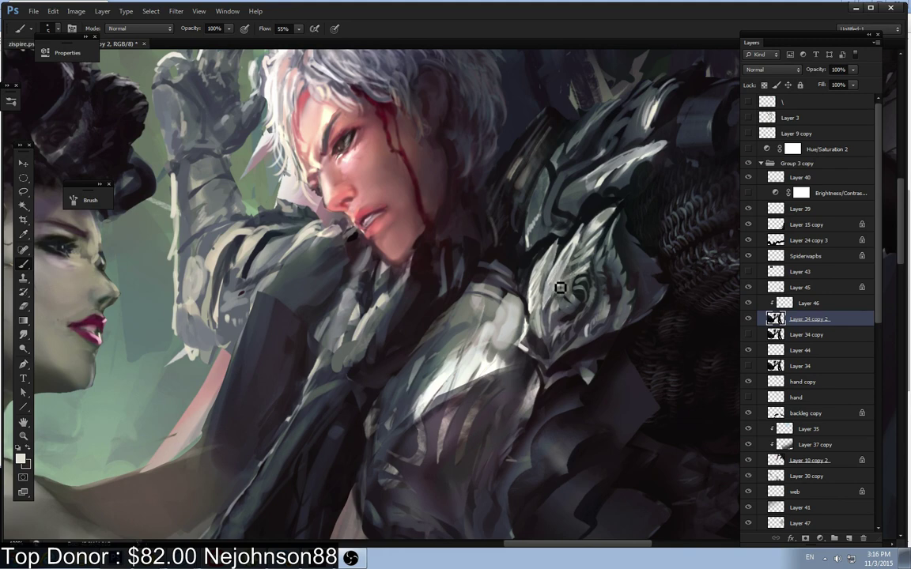
{"action": "left_click_drag", "start_coordinate": [571, 273], "coordinate": [561, 291]}
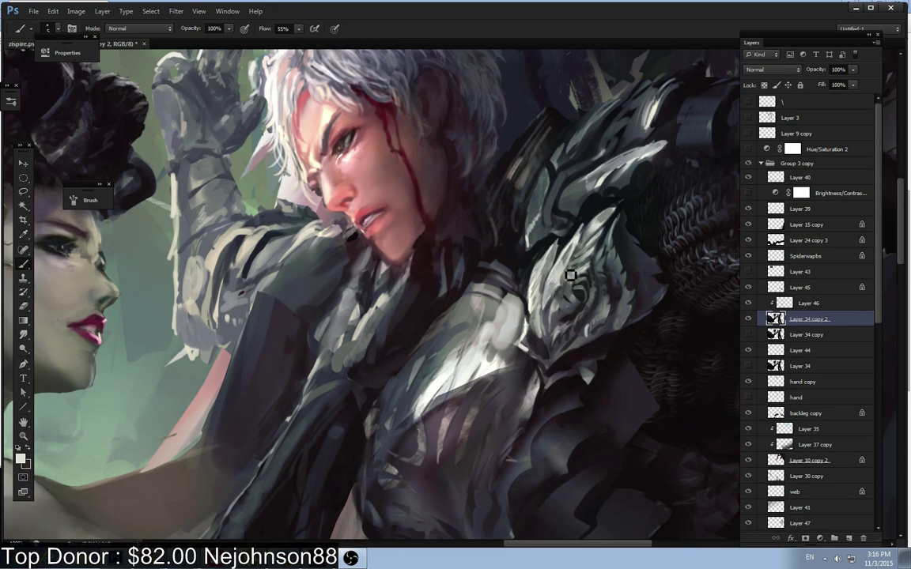
Step: Work sampled grey and pale tones into the feather-like folds between the swirl and the shoulder plate's tip
{"action": "left_click", "coordinate": [576, 240], "text": "alt"}
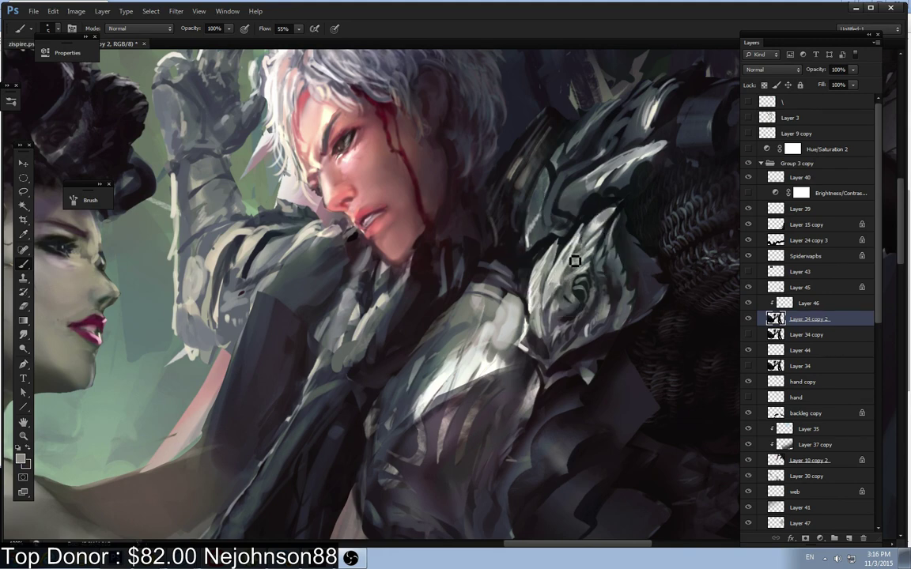
{"action": "left_click", "coordinate": [584, 231], "text": "alt"}
{"action": "left_click_drag", "start_coordinate": [394, 235], "coordinate": [388, 291]}
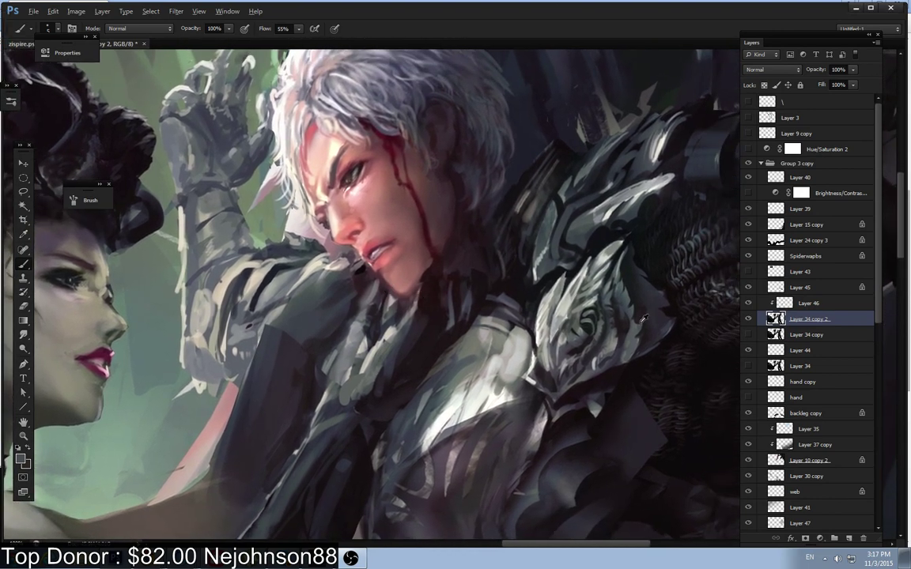
{"action": "left_click", "coordinate": [637, 277], "text": "alt"}
{"action": "left_click_drag", "start_coordinate": [624, 275], "coordinate": [535, 259]}
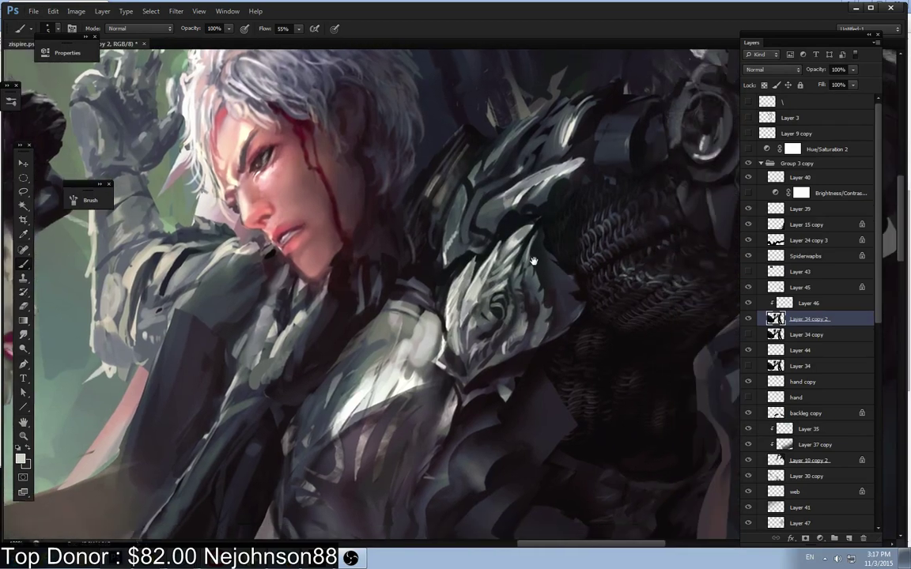
Step: Reshape the shoulder plate's outer point against the chainmail with sampled dark and grey tones and a slightly larger brush
{"action": "left_click", "coordinate": [592, 301], "text": "alt"}
{"action": "left_click", "coordinate": [589, 291], "text": "alt"}
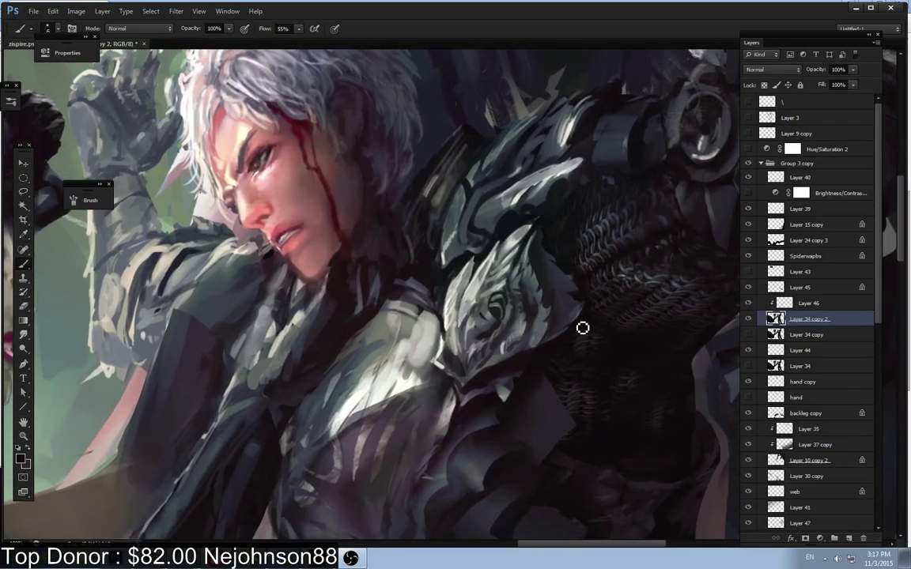
{"action": "key", "text": "alt+Tab"}
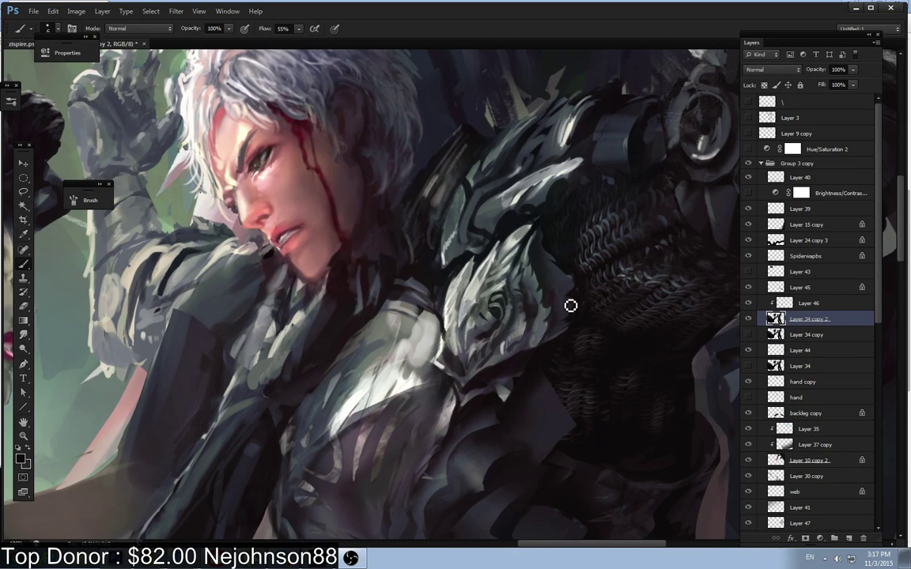
{"action": "left_click", "coordinate": [543, 318], "text": "alt"}
{"action": "left_click_drag", "start_coordinate": [577, 290], "coordinate": [572, 289]}
{"action": "key", "text": "]"}
{"action": "left_click_drag", "start_coordinate": [547, 252], "coordinate": [559, 265]}
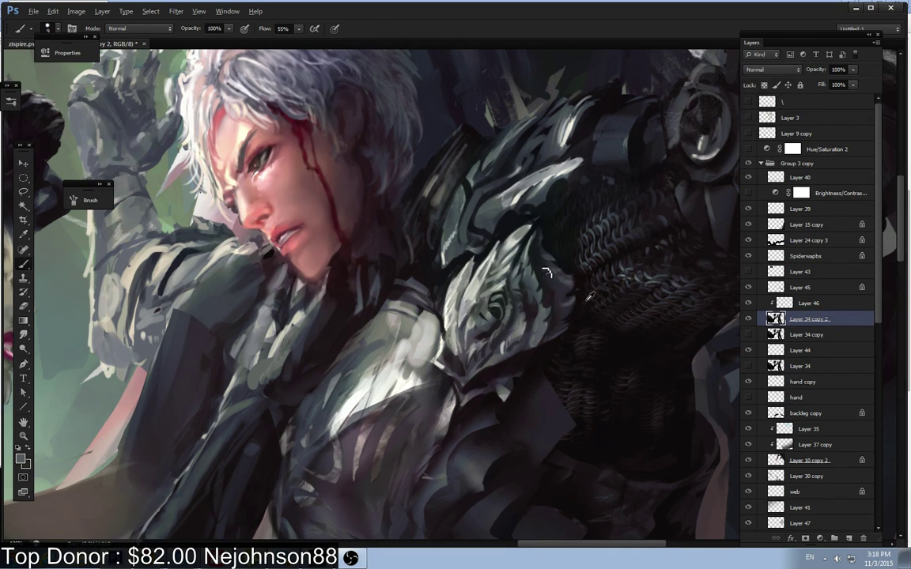
Step: Cut the shoulder plate's outer flap into darker, pointed folds beside the chainmail with sampled dark tones
{"action": "left_click", "coordinate": [582, 299], "text": "alt"}
{"action": "left_click", "coordinate": [571, 266], "text": "alt"}
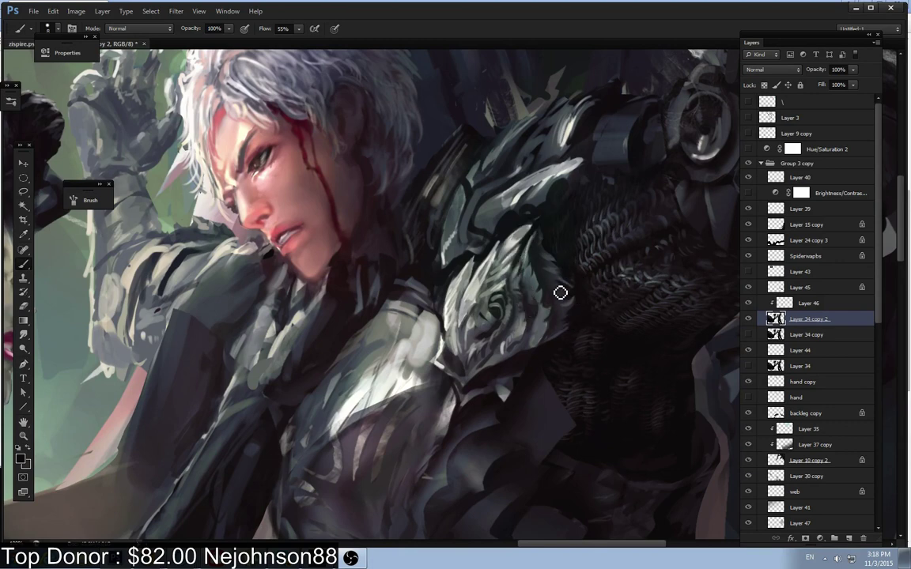
{"action": "key", "text": "alt+Tab"}
{"action": "left_click", "coordinate": [572, 275], "text": "alt"}
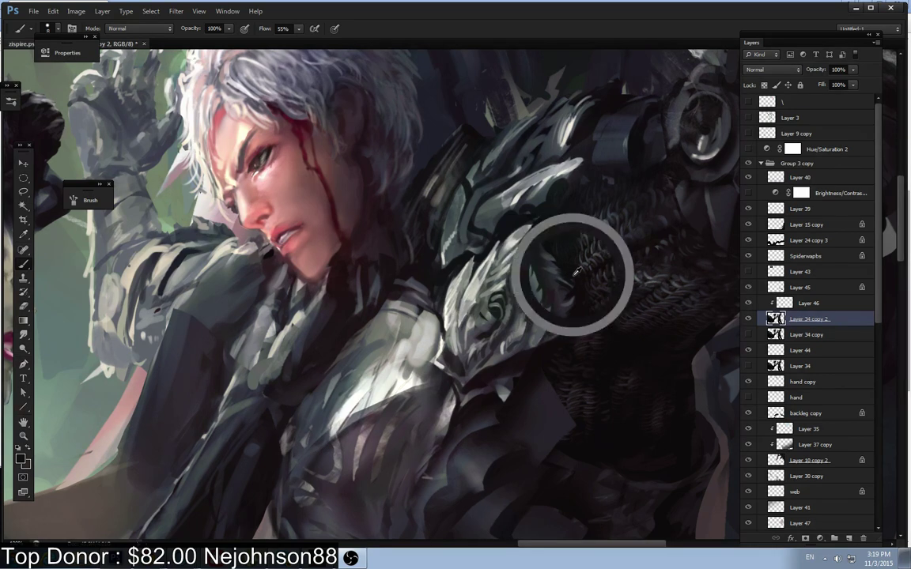